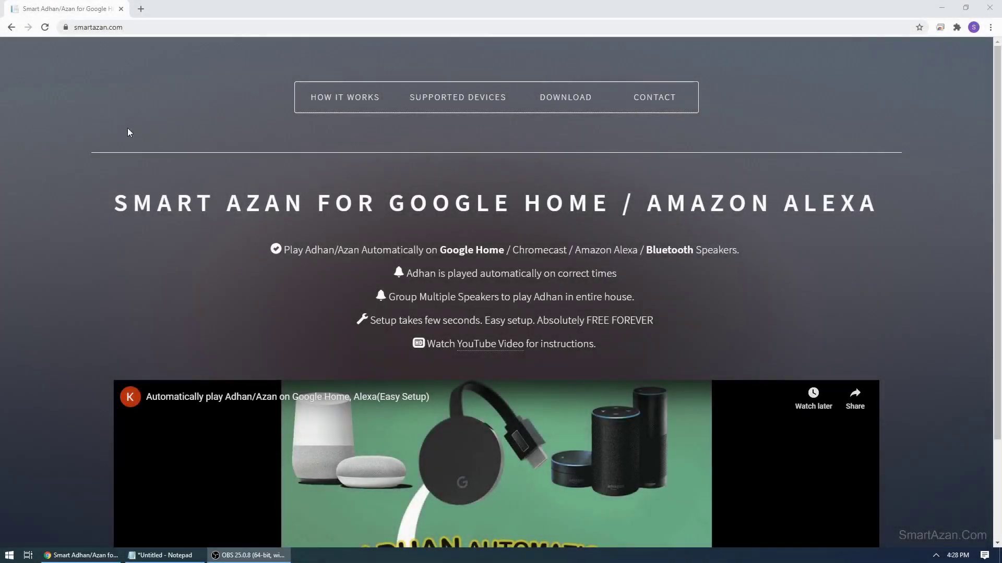
# - Highlight the site address and DOWNLOAD link, then open the Windows download form
pyautogui.moveTo(50, 10); pyautogui.dragTo(139, 45)
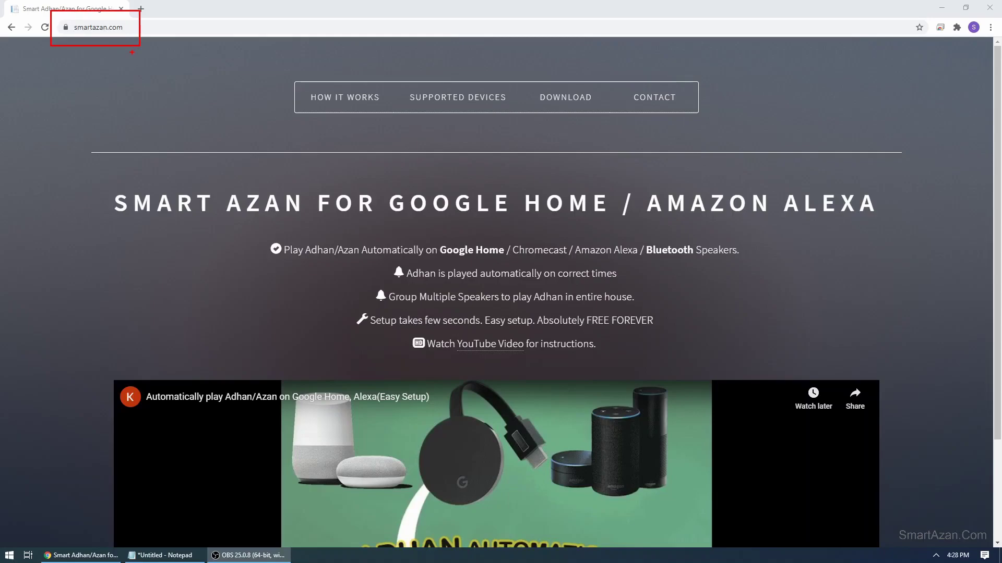
pyautogui.press('Escape')
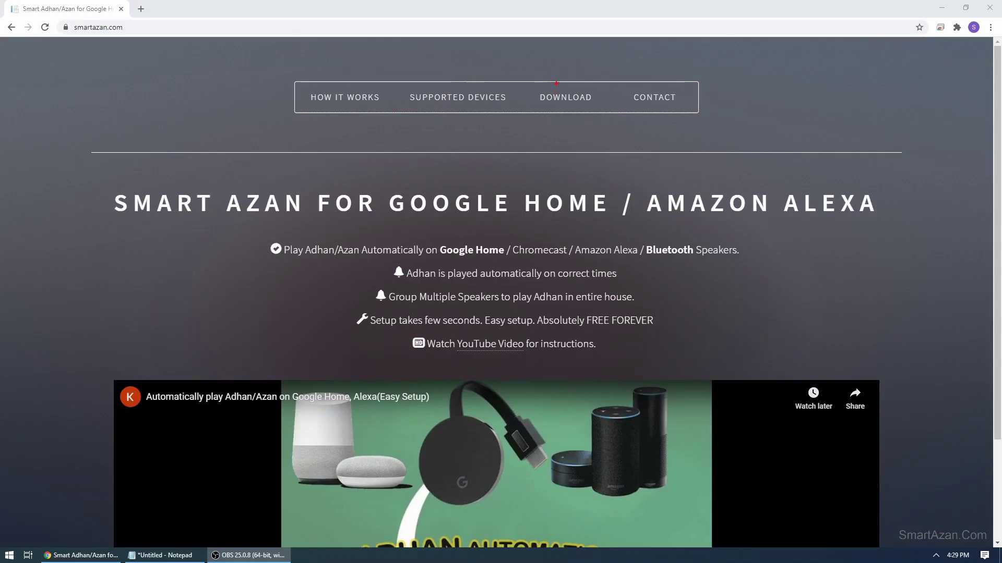
pyautogui.moveTo(557, 83); pyautogui.dragTo(550, 85)
pyautogui.press('Escape')
pyautogui.click(565, 102)
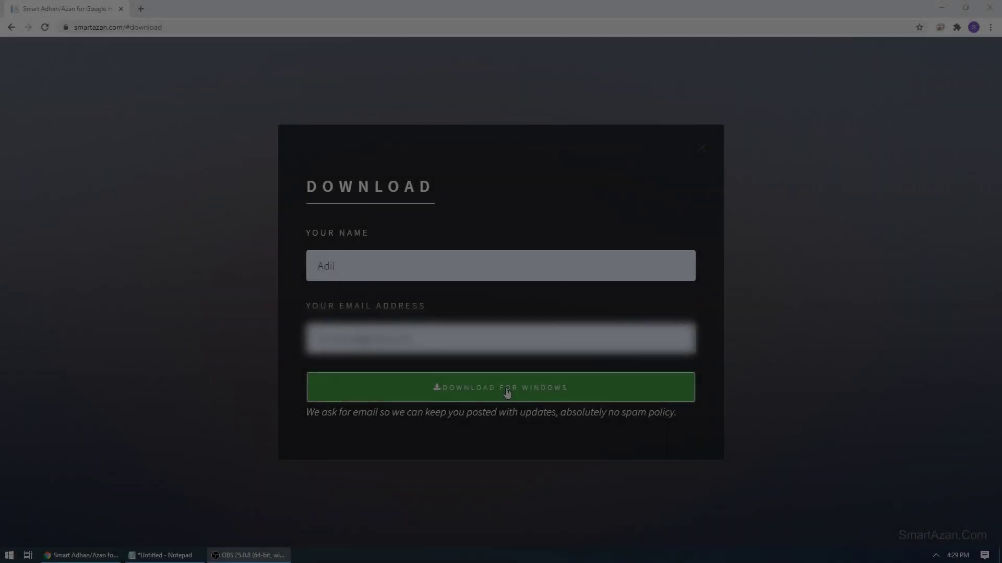
# - Download the Windows installer zip and run SmartAzanSetup.exe from it
pyautogui.click(506, 393)
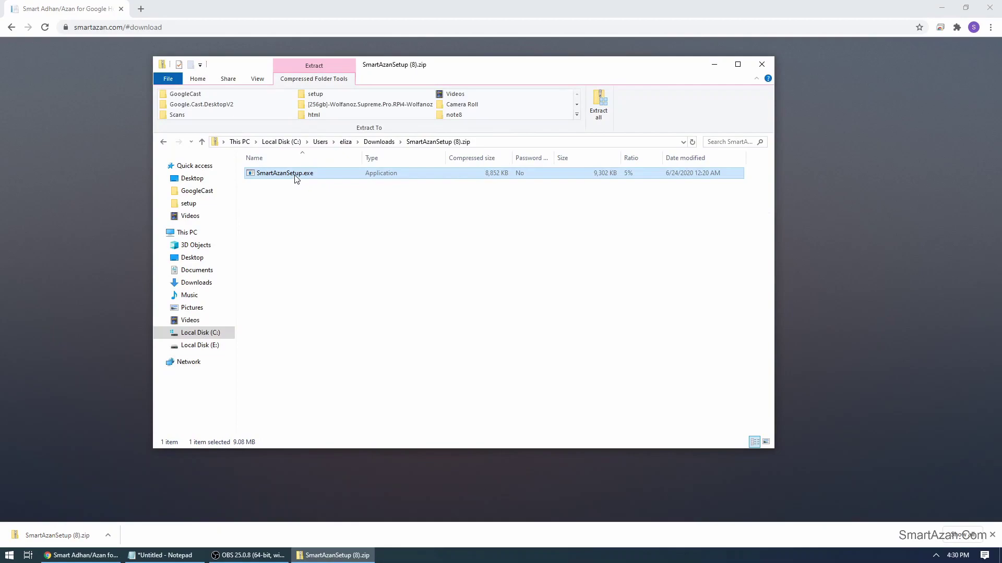
pyautogui.doubleClick(296, 177)
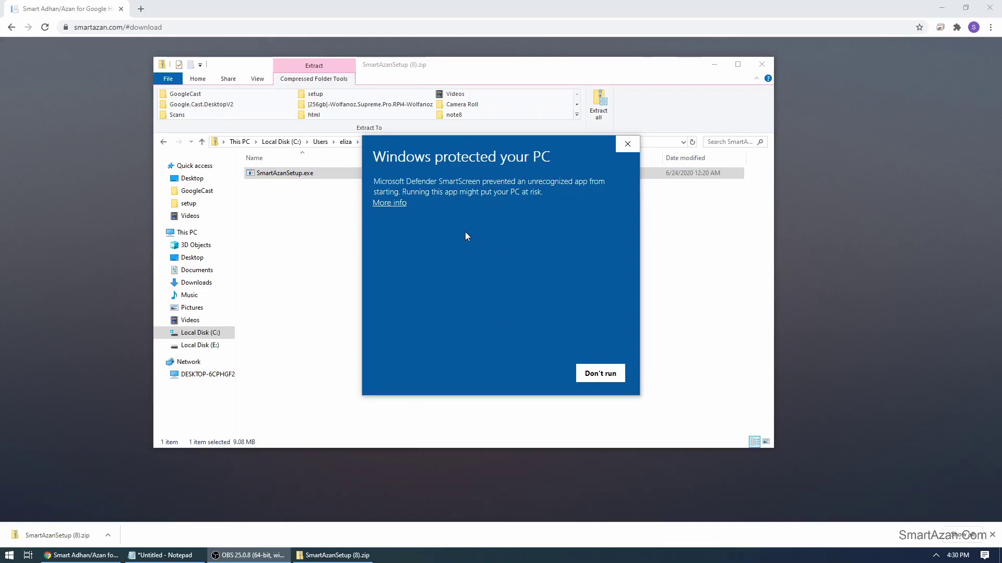
# - Run the installer past SmartScreen in English and finish installing Smart Azan 1.1.0.0
pyautogui.click(389, 203)
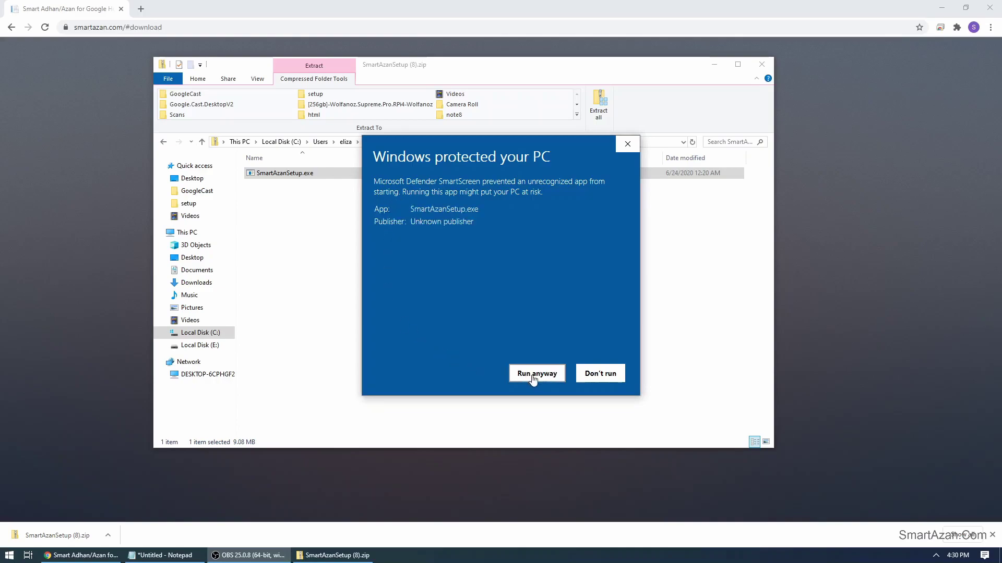
pyautogui.click(532, 376)
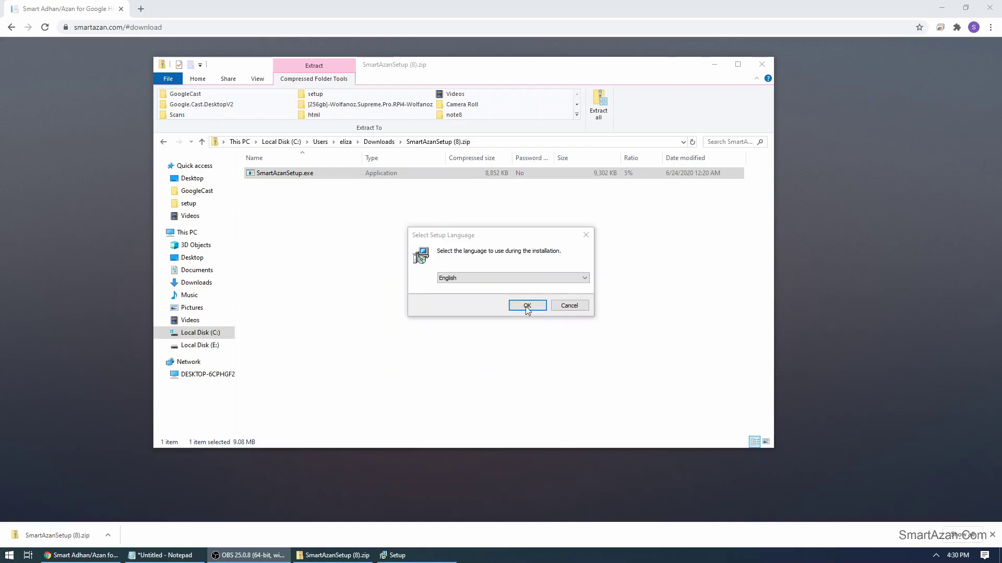
pyautogui.click(527, 307)
pyautogui.click(583, 382)
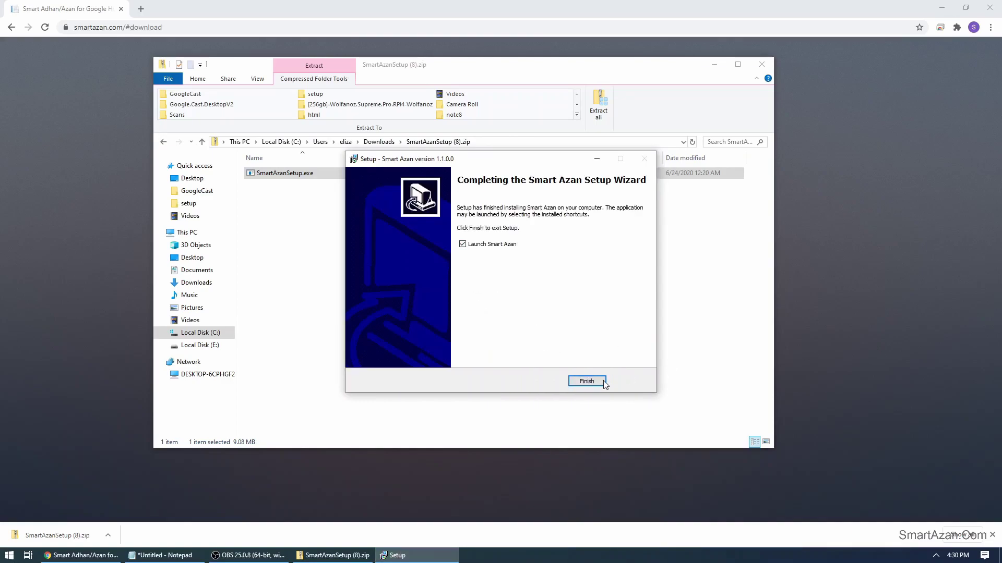
pyautogui.click(587, 382)
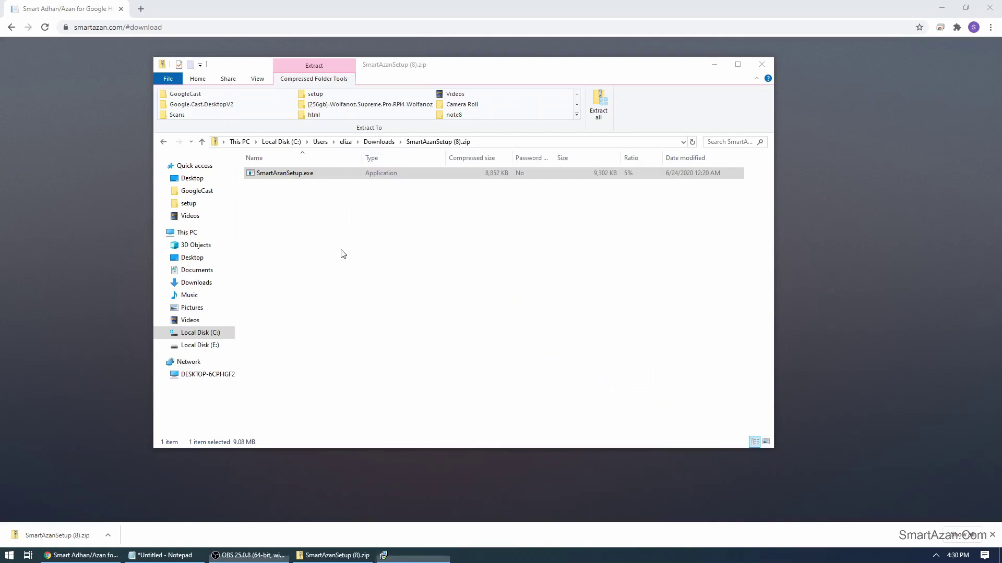
# - Enter 'Long Island New York' as the address and review the Calculation and Asr method lists
pyautogui.moveTo(286, 49)
pyautogui.mouseDown()
pyautogui.moveTo(537, 100)
pyautogui.moveTo(524, 91)
pyautogui.mouseUp()
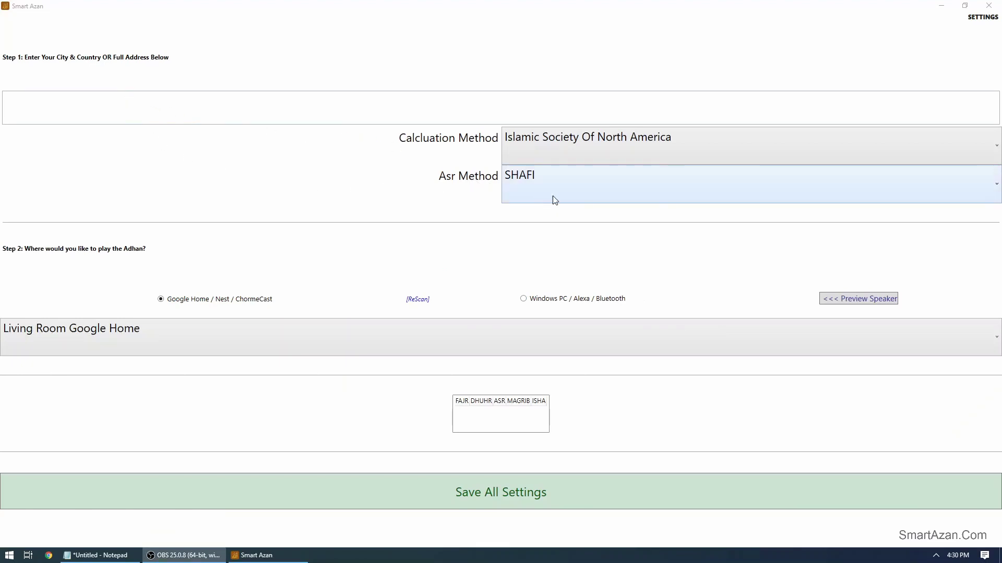
pyautogui.click(633, 154)
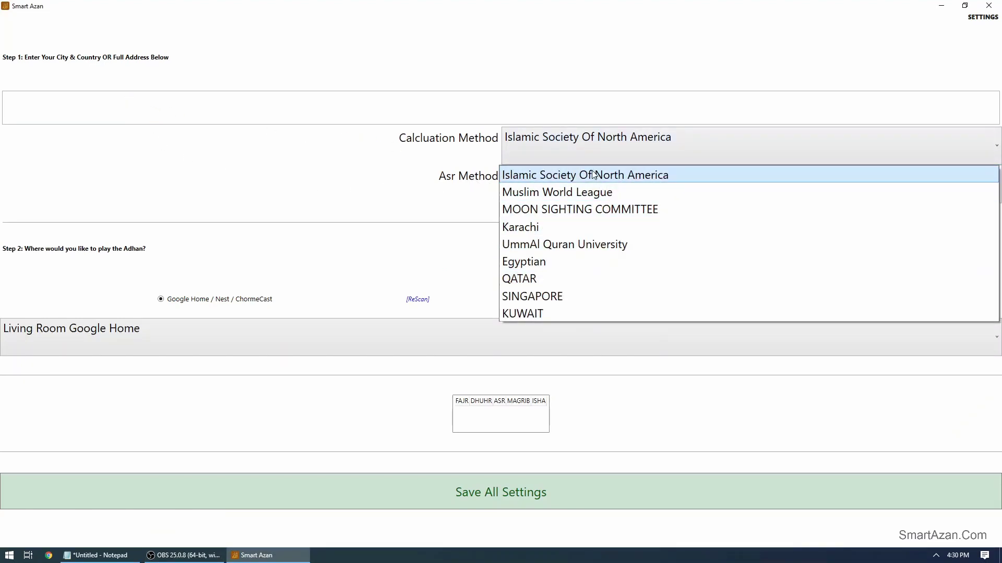
pyautogui.click(583, 148)
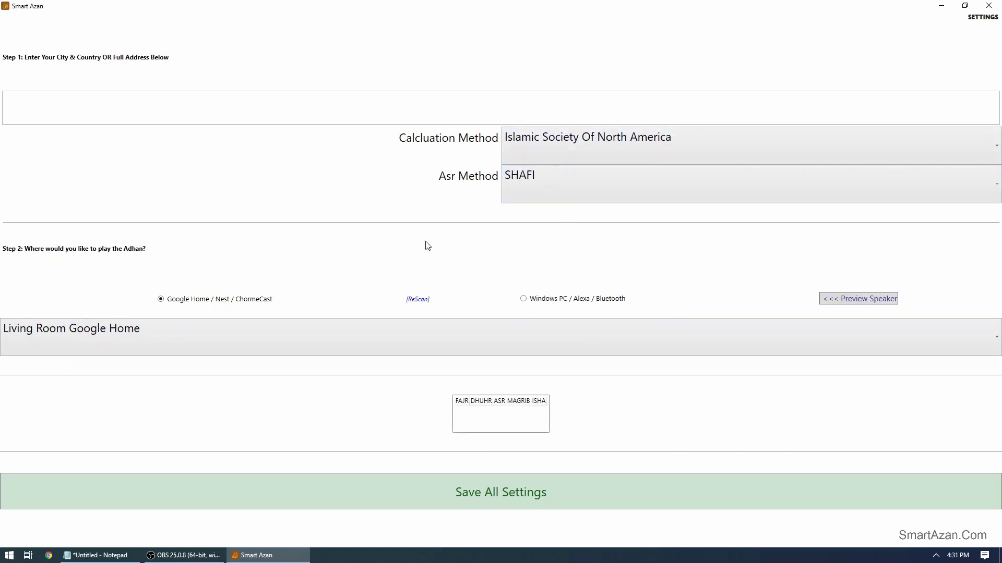
pyautogui.click(353, 106)
pyautogui.write('Ne')
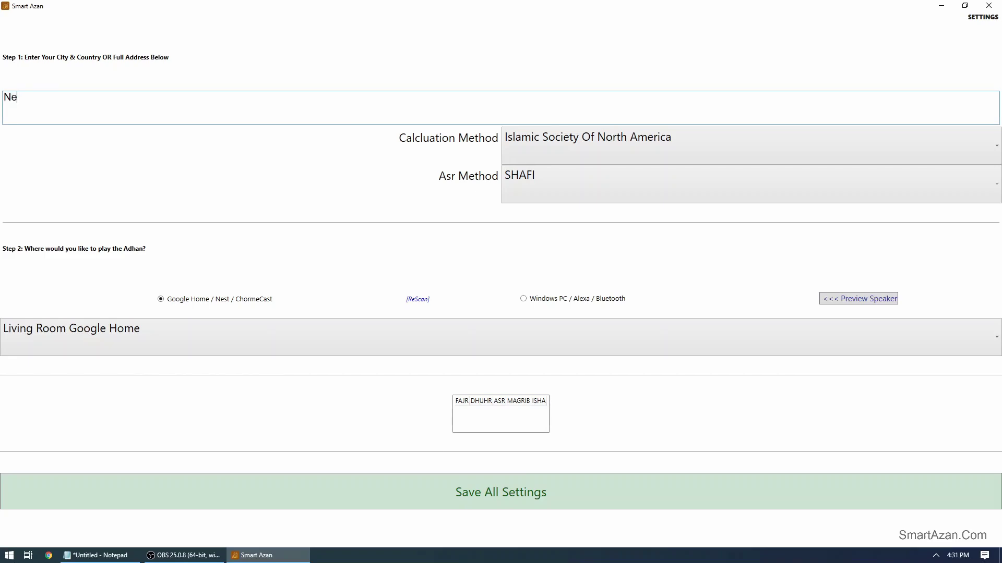
pyautogui.write('w')
pyautogui.press('BackSpace')
pyautogui.press('BackSpace')
pyautogui.press('BackSpace')
pyautogui.write('Long Island N')
pyautogui.write('ew York')
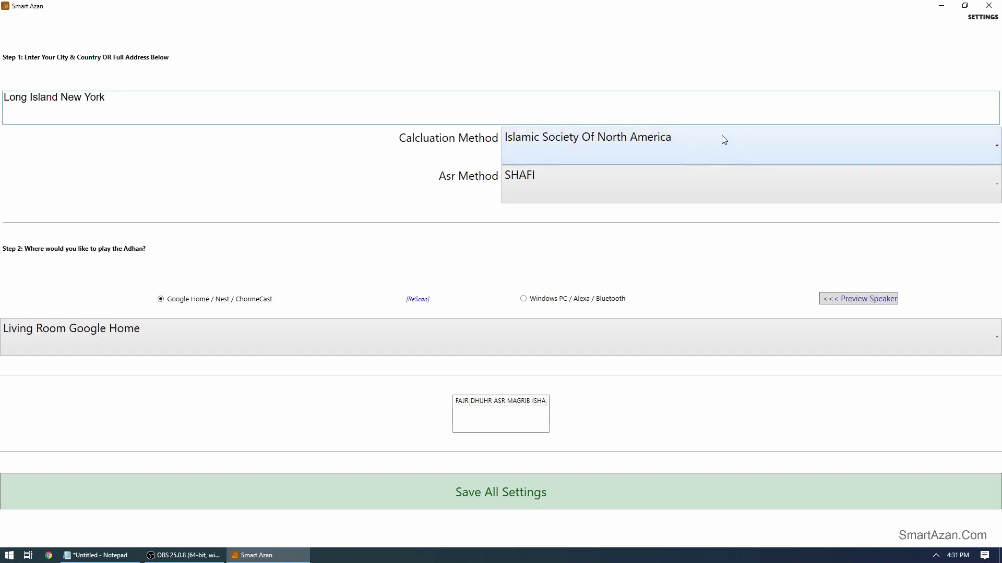
pyautogui.click(722, 135)
pyautogui.click(684, 179)
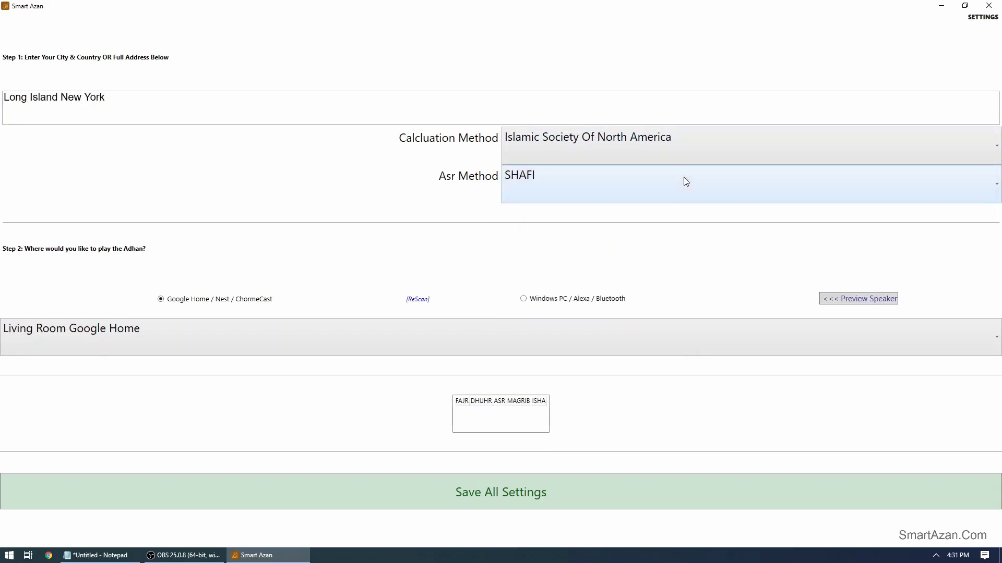
pyautogui.click(653, 180)
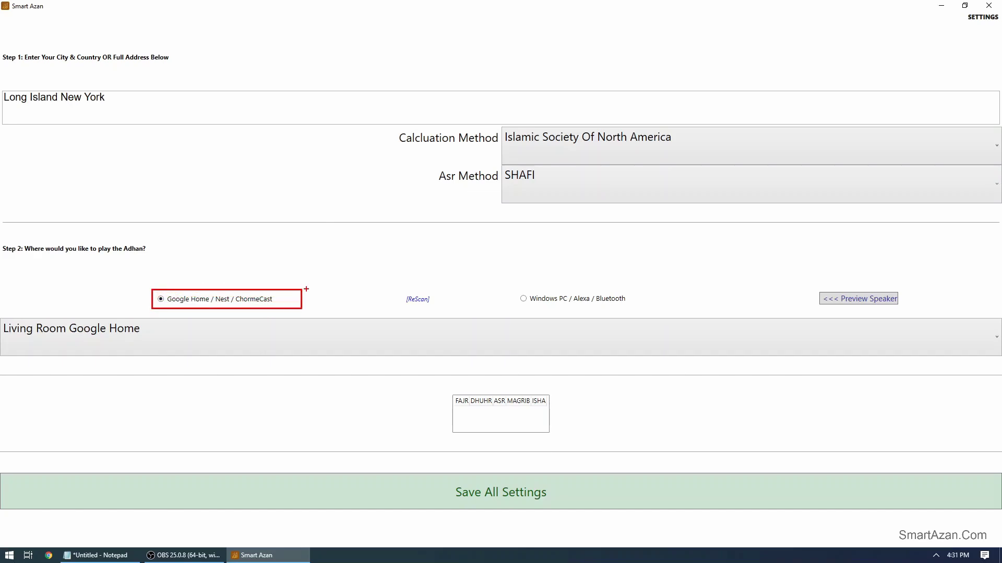
# - Choose the 'Windows PC / Alexa / Bluetooth' playback option in Step 2
pyautogui.hotkey('shift', 'Tab')
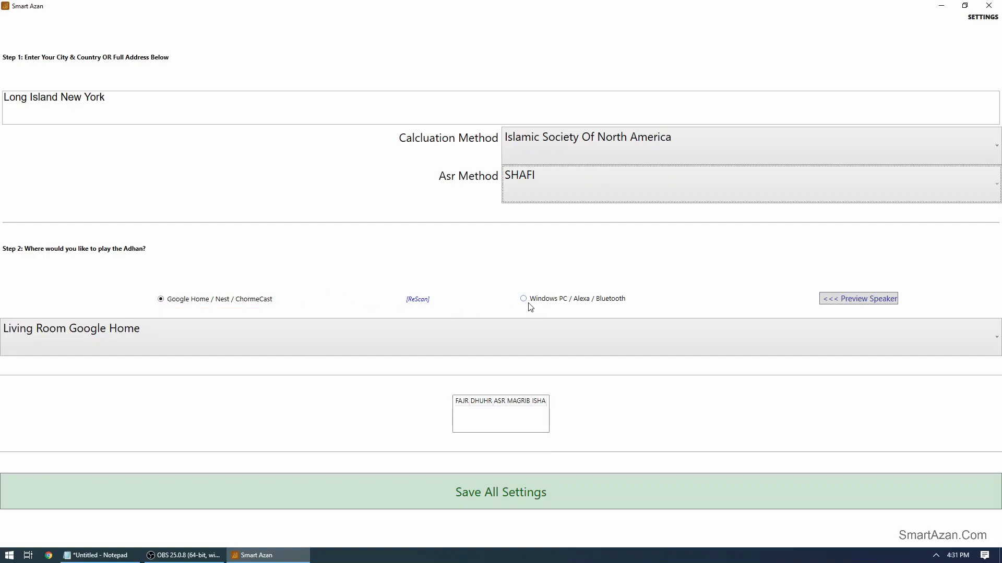
pyautogui.moveTo(511, 281); pyautogui.dragTo(638, 315)
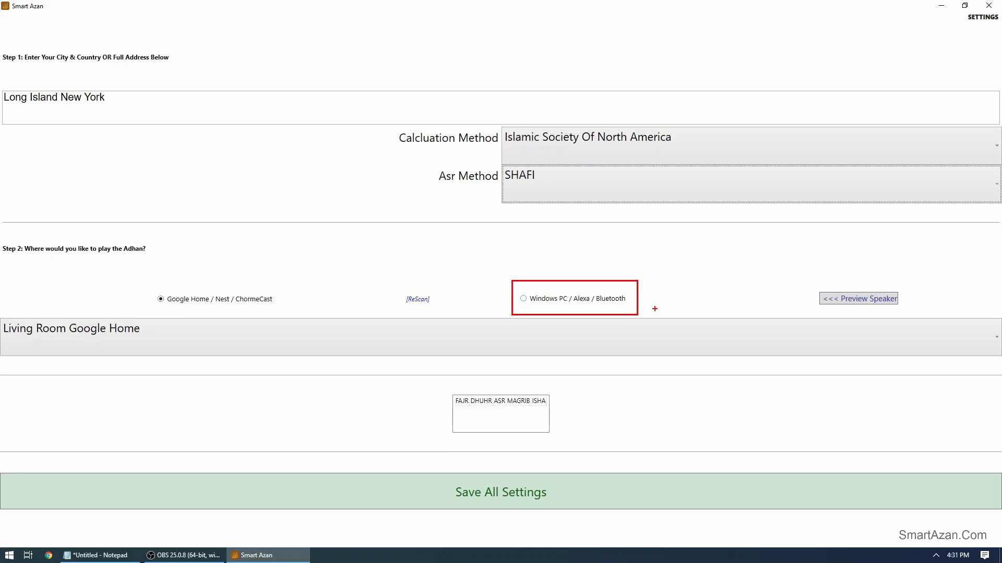
pyautogui.click(524, 300)
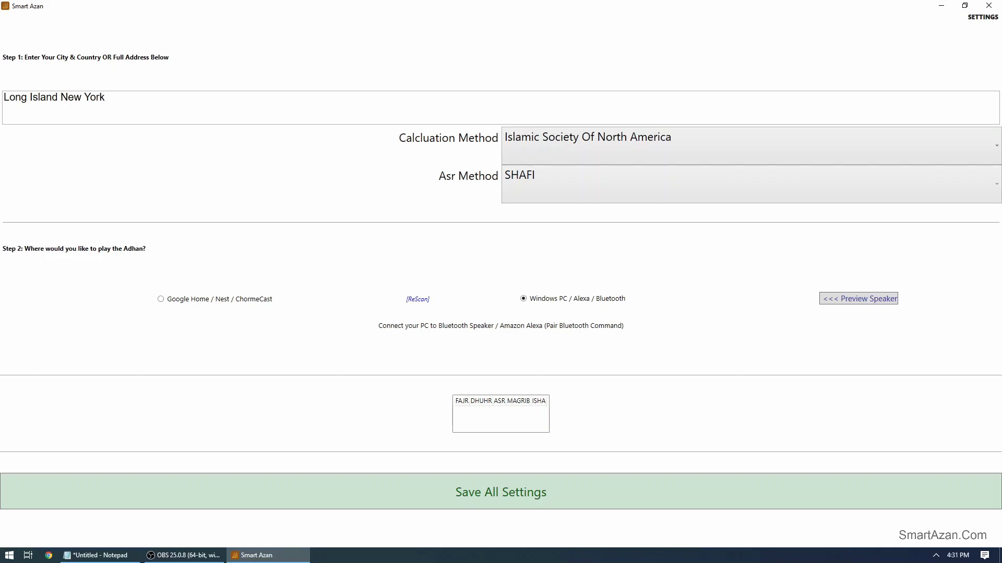
pyautogui.hotkey('alt', 'Tab')
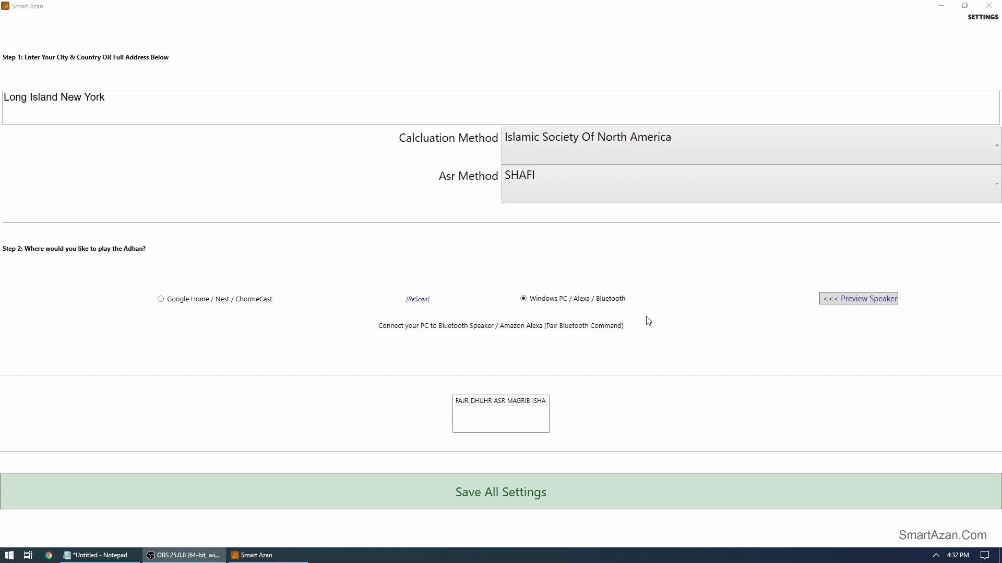
# - Turn Bluetooth on, confirm Echo Dot-AC9 is connected, and close Bluetooth settings
pyautogui.click(984, 555)
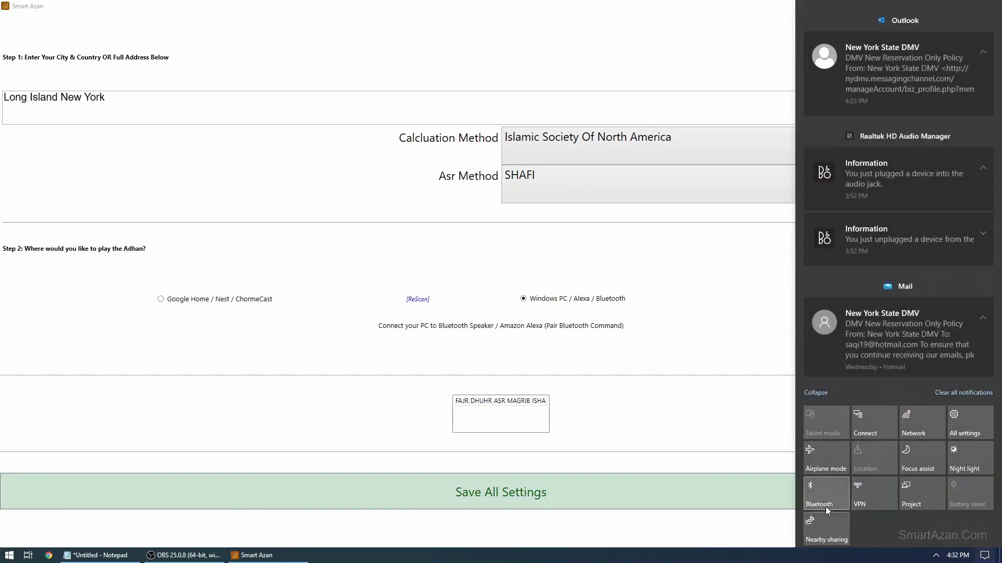
pyautogui.click(824, 497)
pyautogui.rightClick(820, 501)
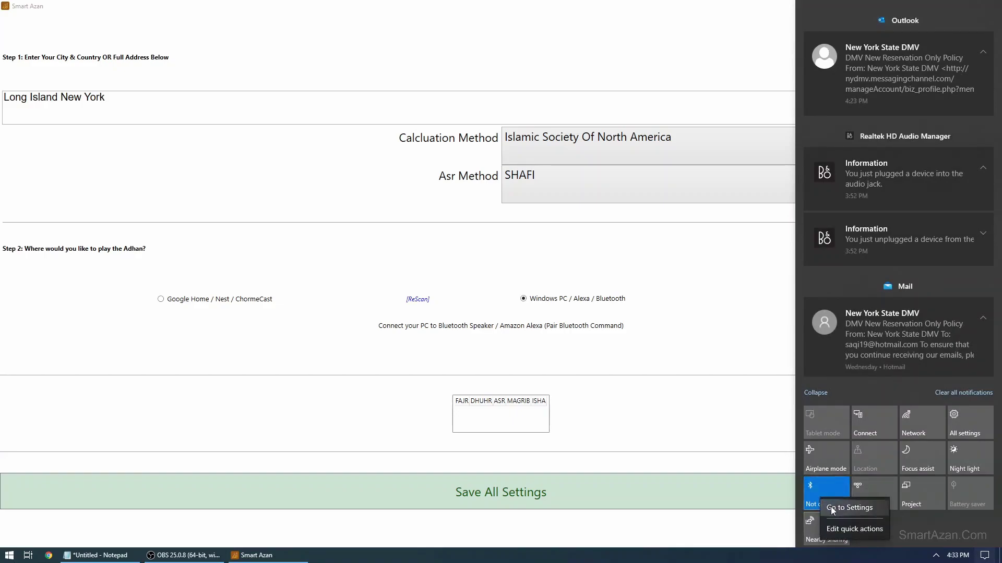
pyautogui.click(832, 508)
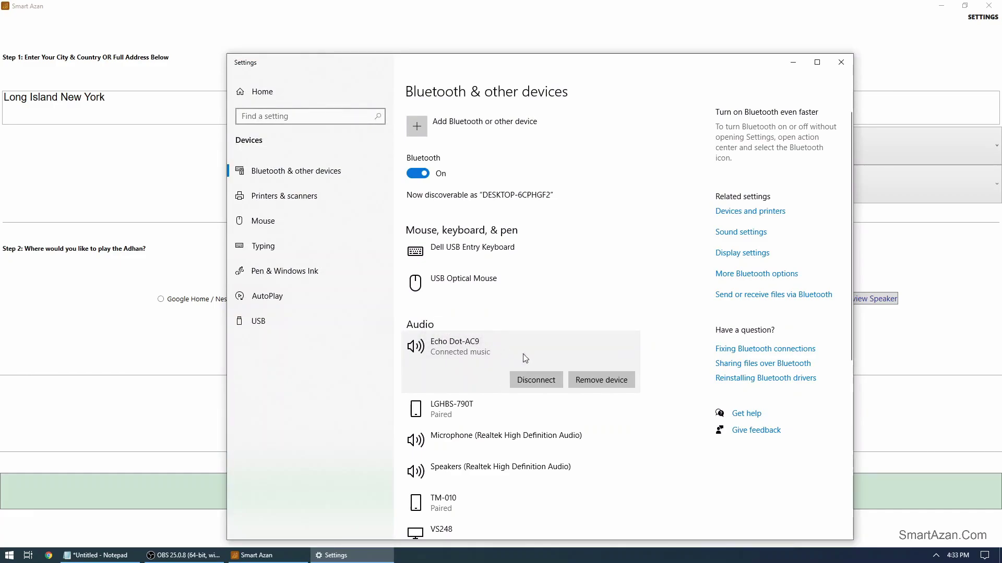
pyautogui.click(465, 367)
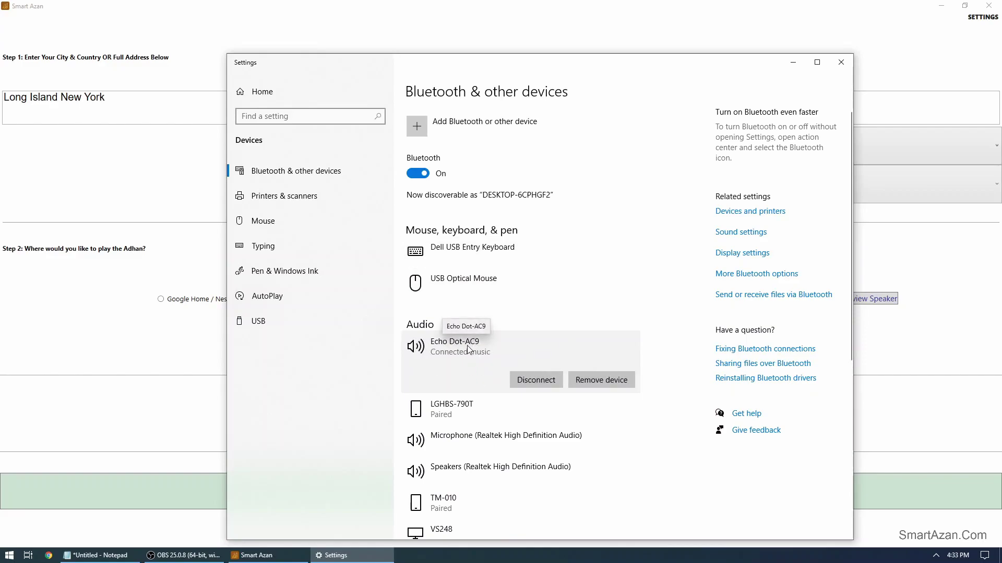
pyautogui.click(841, 66)
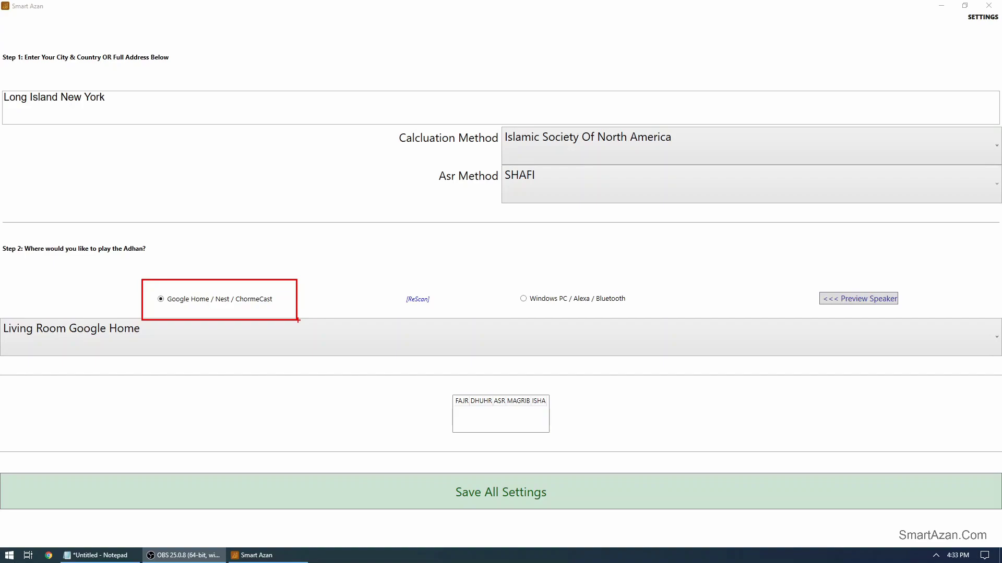
pyautogui.press('Escape')
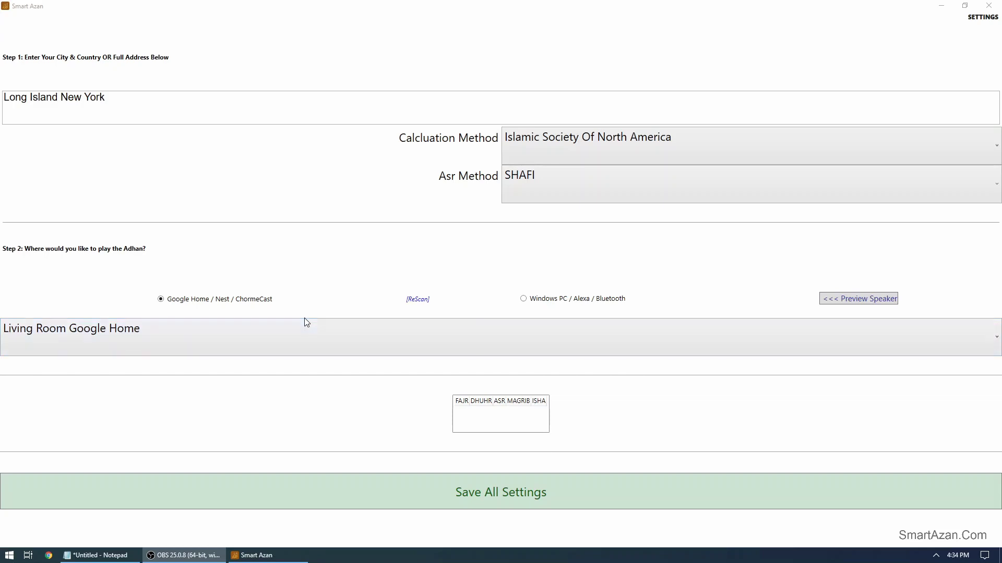
# - Pick 'Upstairs display' from the speaker dropdown, replacing Living Room Google Home
pyautogui.click(254, 336)
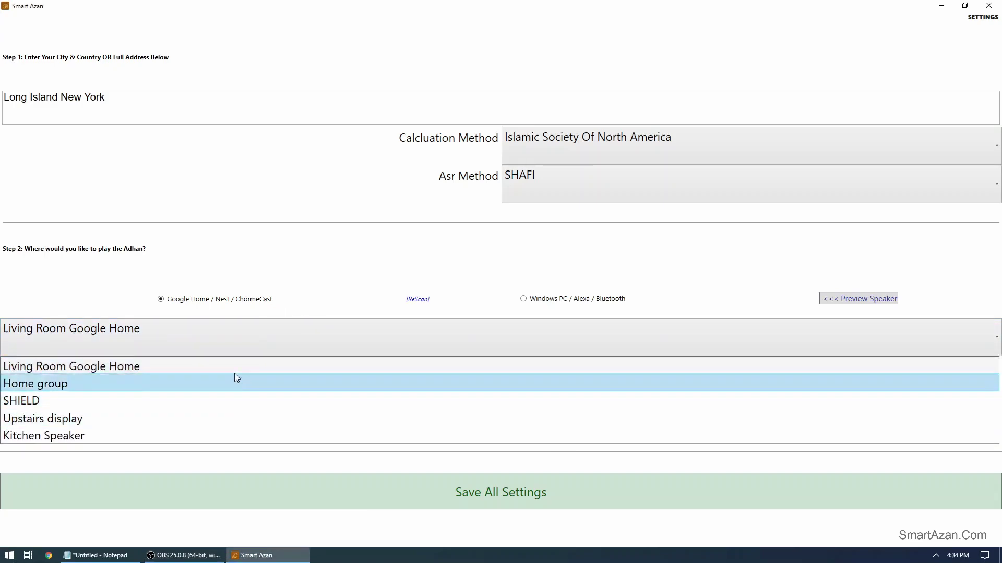
pyautogui.click(234, 342)
pyautogui.click(89, 424)
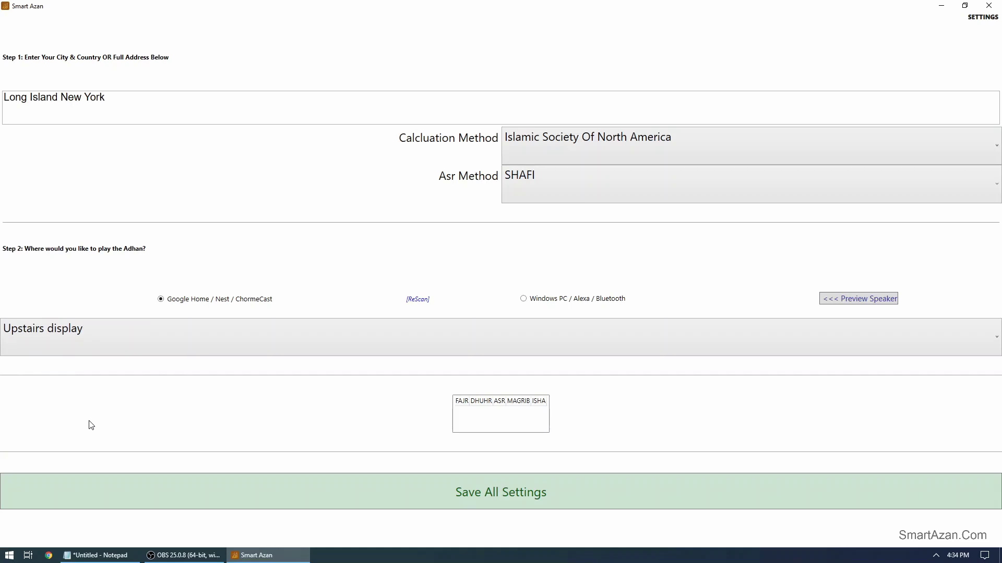
# - Save all settings, accepting the Lake Ronkonkoma, Suffolk County address
pyautogui.click(485, 495)
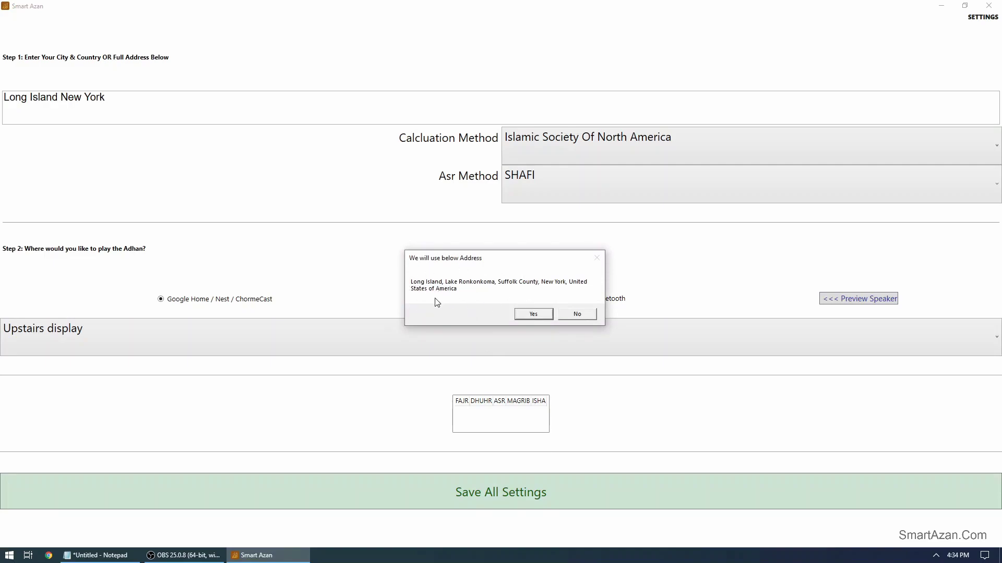
pyautogui.click(533, 314)
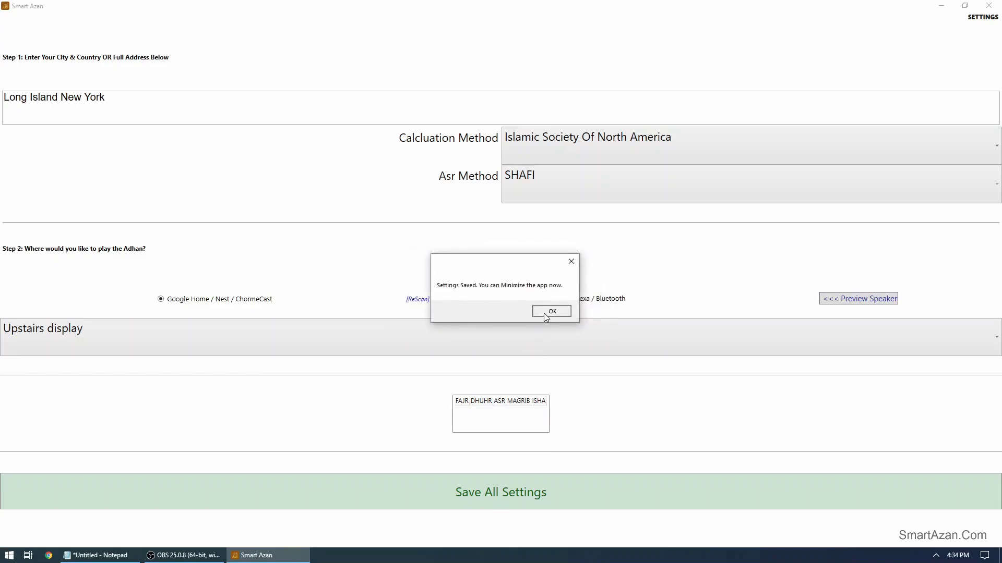
pyautogui.click(550, 313)
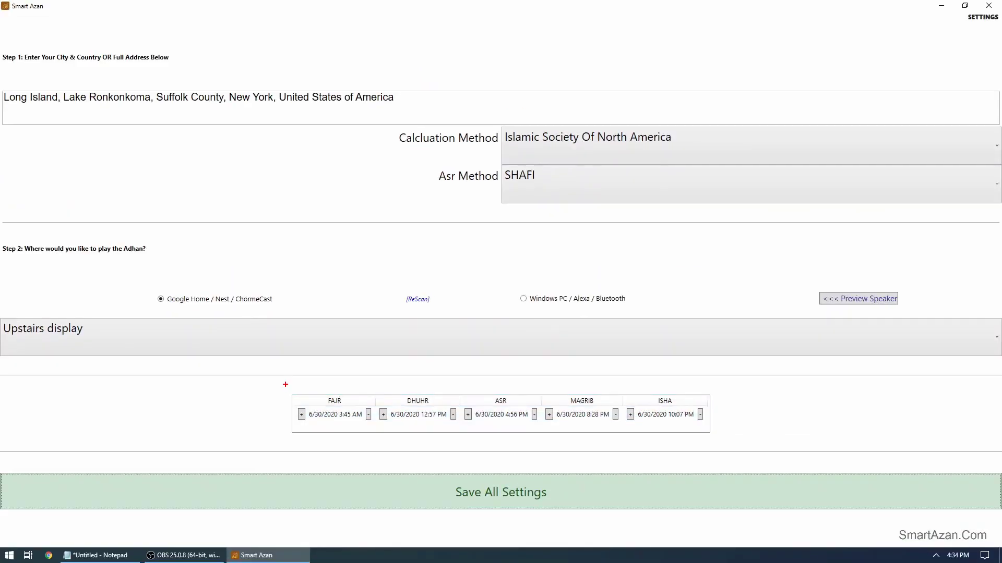
# - Switch the calculation method to Muslim World League and save with the confirmed address
pyautogui.moveTo(285, 384); pyautogui.dragTo(450, 470)
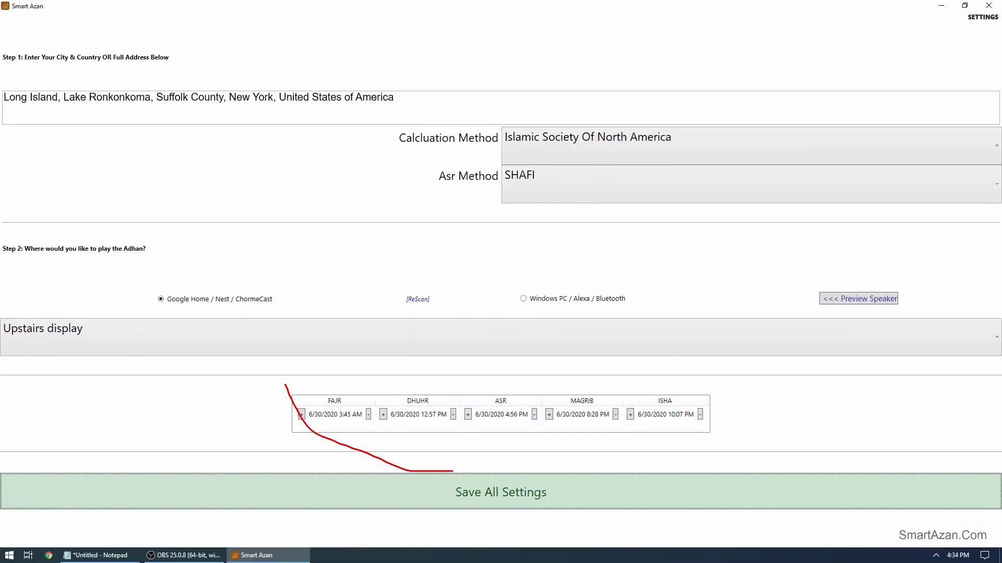
pyautogui.press('Escape')
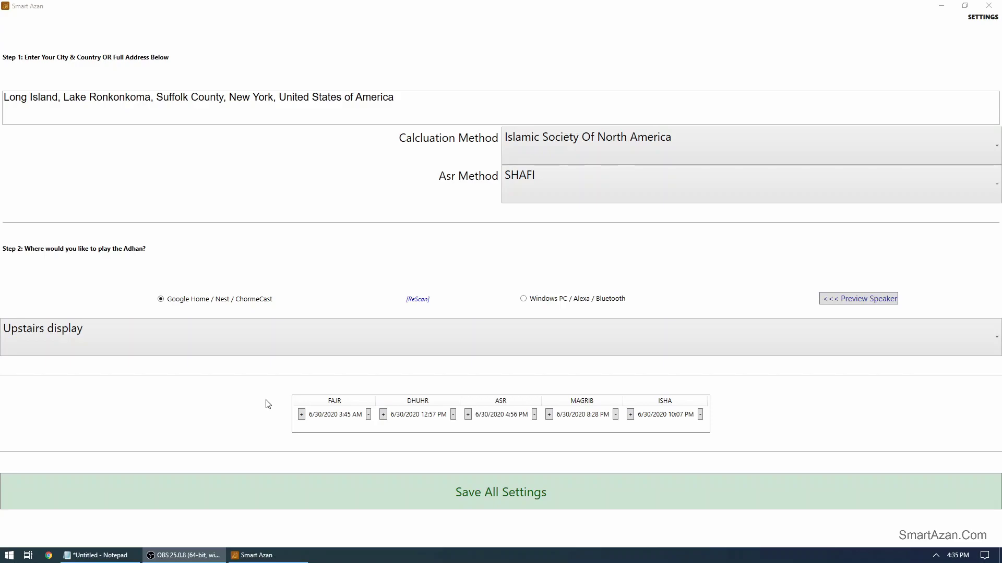
pyautogui.click(602, 150)
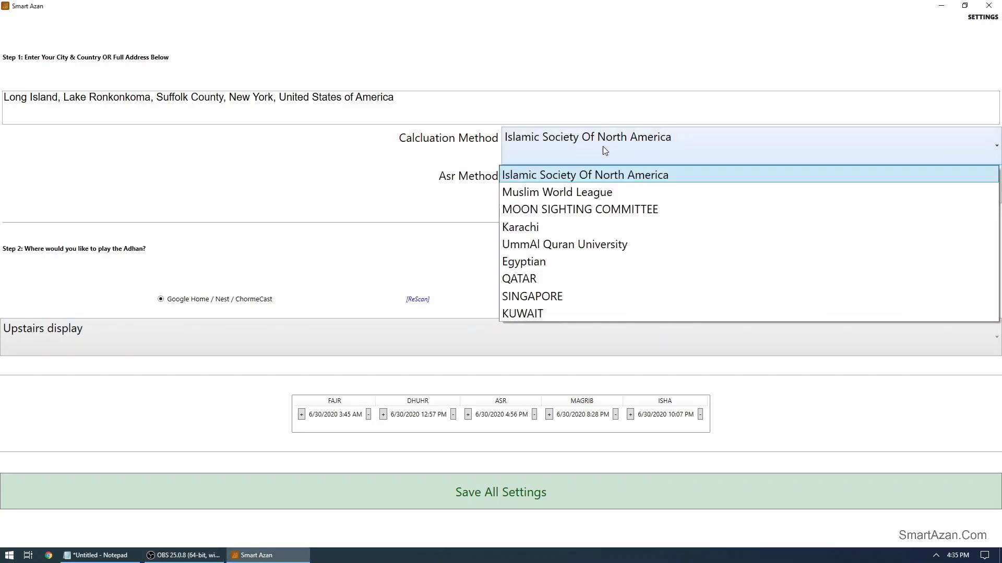
pyautogui.click(586, 191)
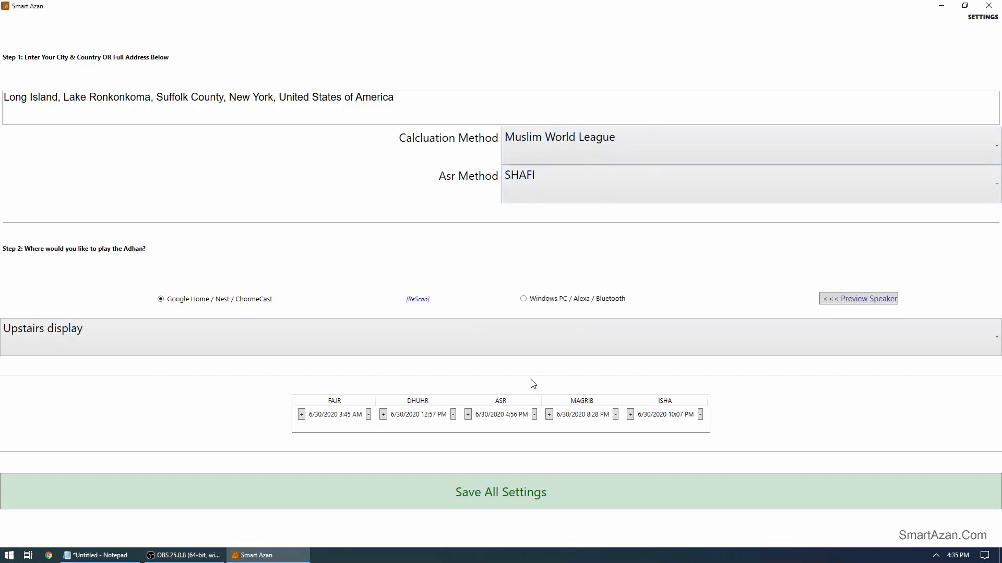
pyautogui.click(521, 504)
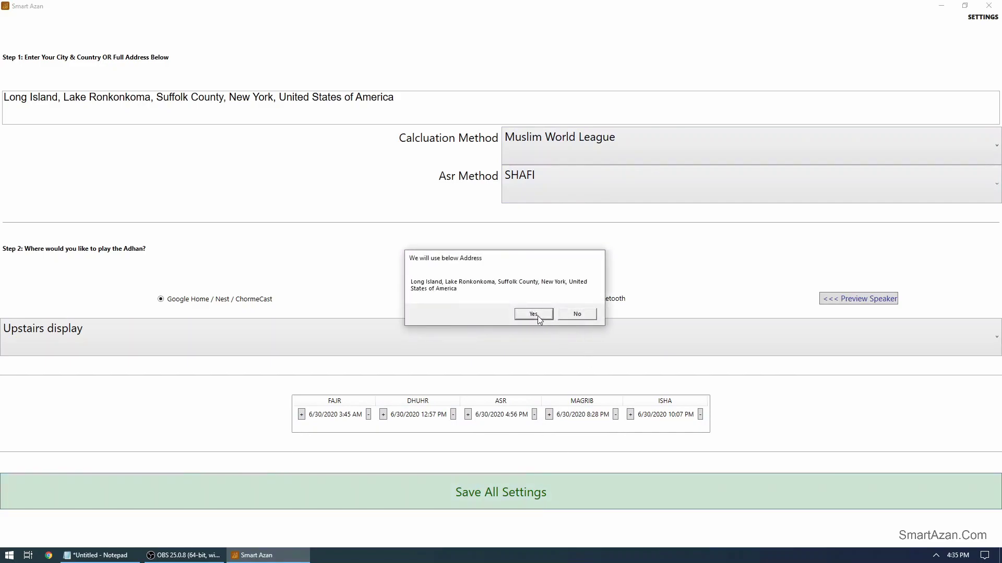
pyautogui.click(537, 315)
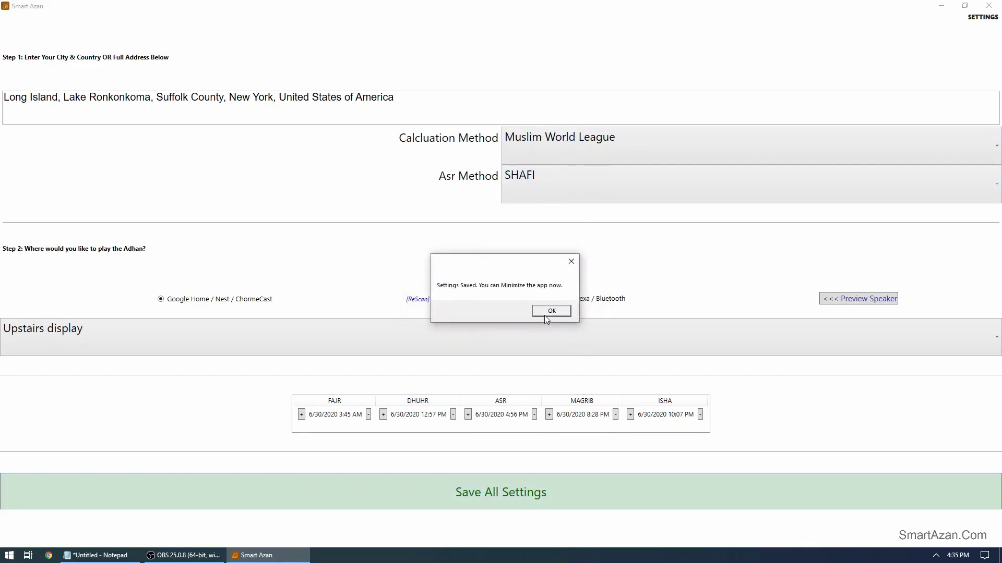
# - Recheck the calculation method list, keeping Muslim World League selected
pyautogui.click(600, 155)
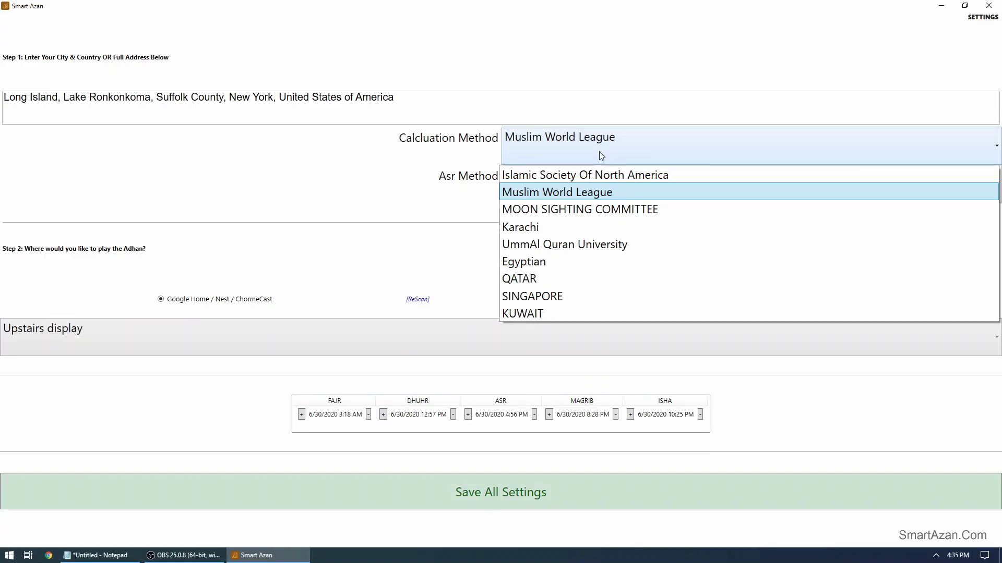
pyautogui.click(600, 155)
pyautogui.click(594, 156)
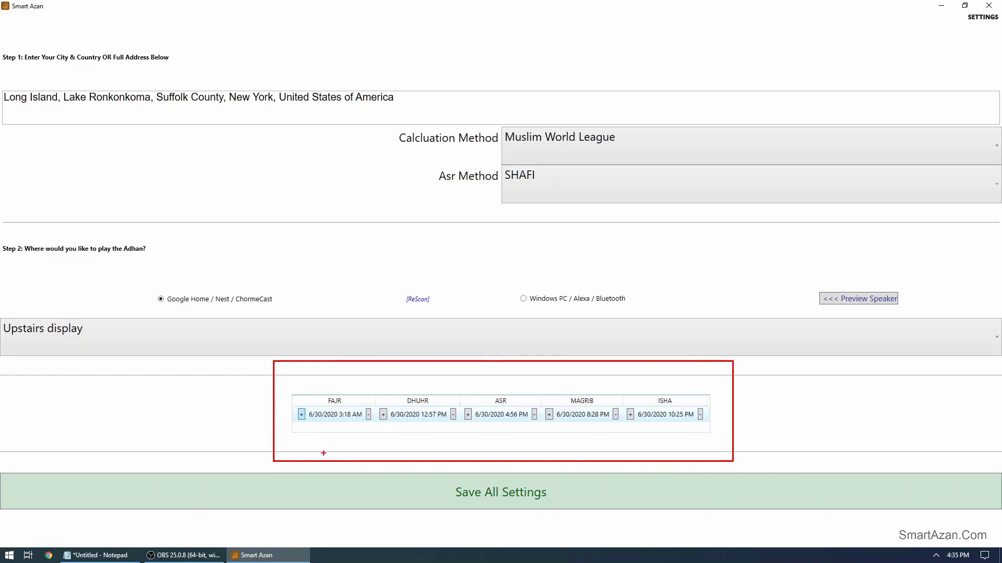
pyautogui.press('Escape')
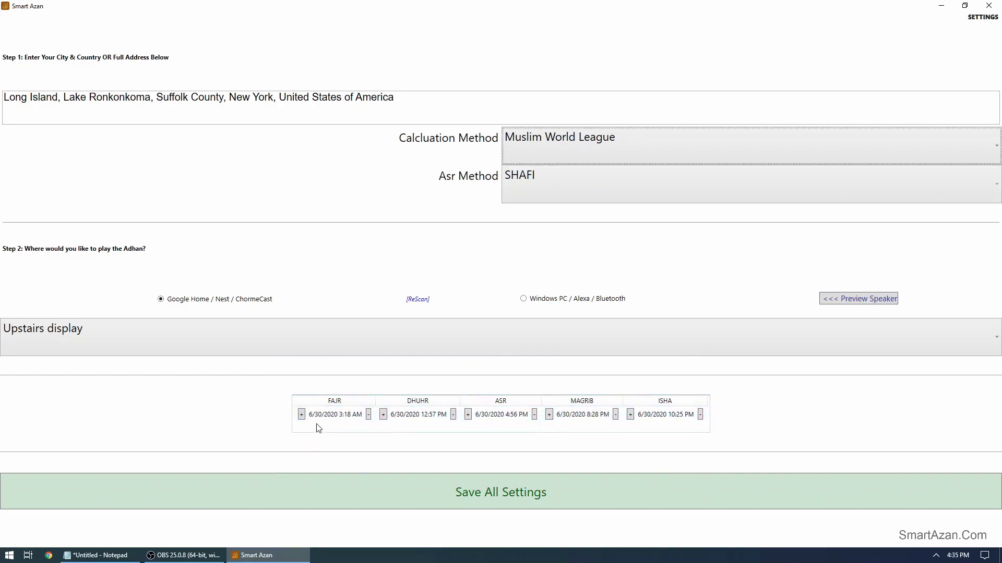
# - Push each prayer time later: Fajr 3:30 AM, Dhuhr 1:00 PM, Magrib 8:30 PM, Isha 10:27 PM
pyautogui.click(301, 416)
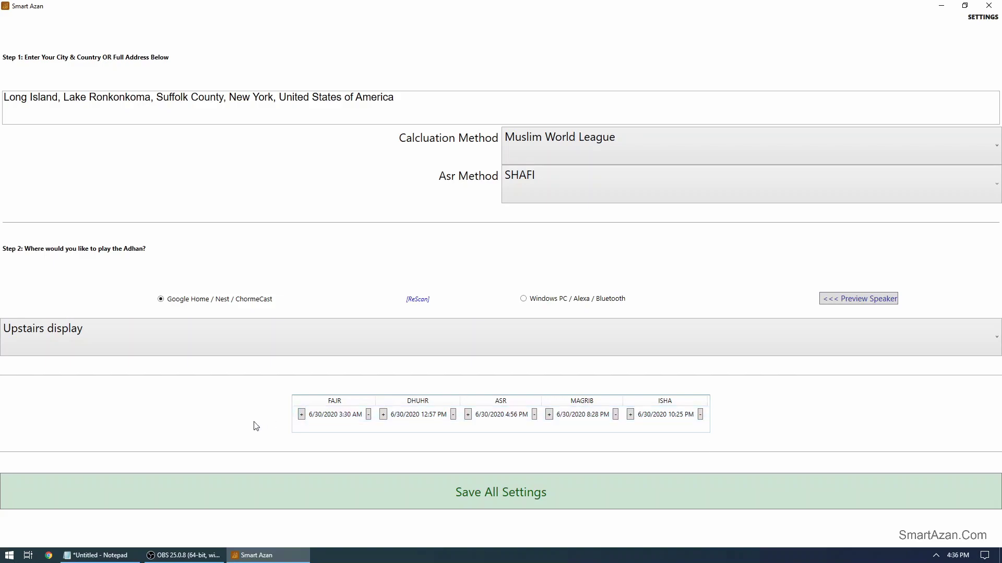
pyautogui.click(384, 417)
pyautogui.click(468, 415)
pyautogui.click(468, 415)
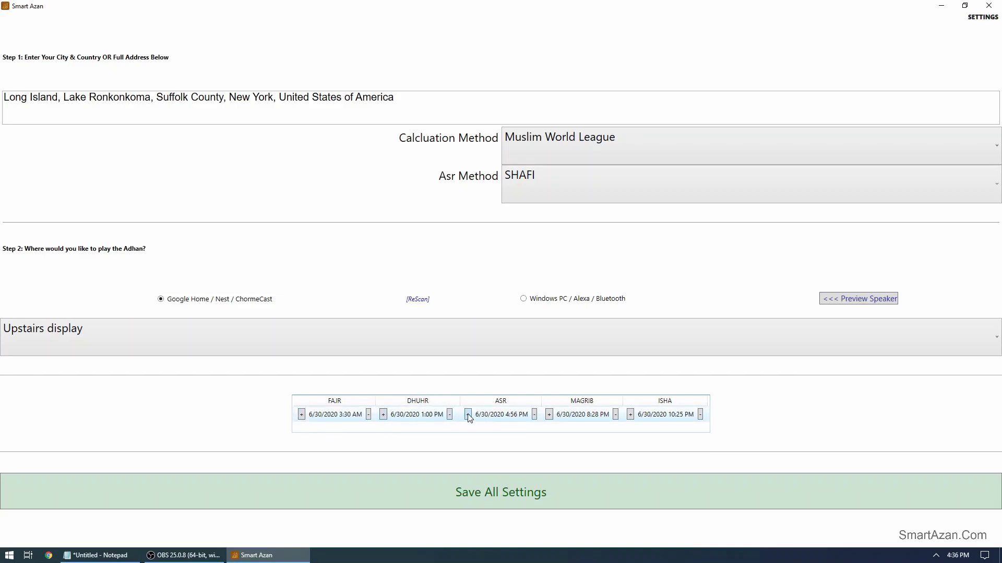
pyautogui.click(548, 416)
pyautogui.click(630, 415)
pyautogui.click(630, 415)
# - Save all settings, confirming the address and dismissing the saved message
pyautogui.click(495, 499)
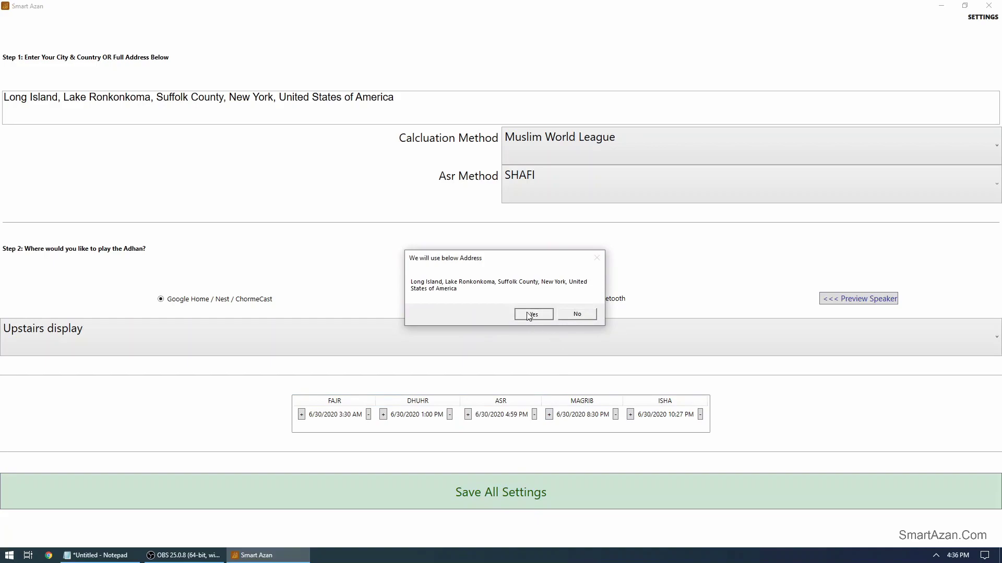
pyautogui.click(530, 316)
pyautogui.click(551, 311)
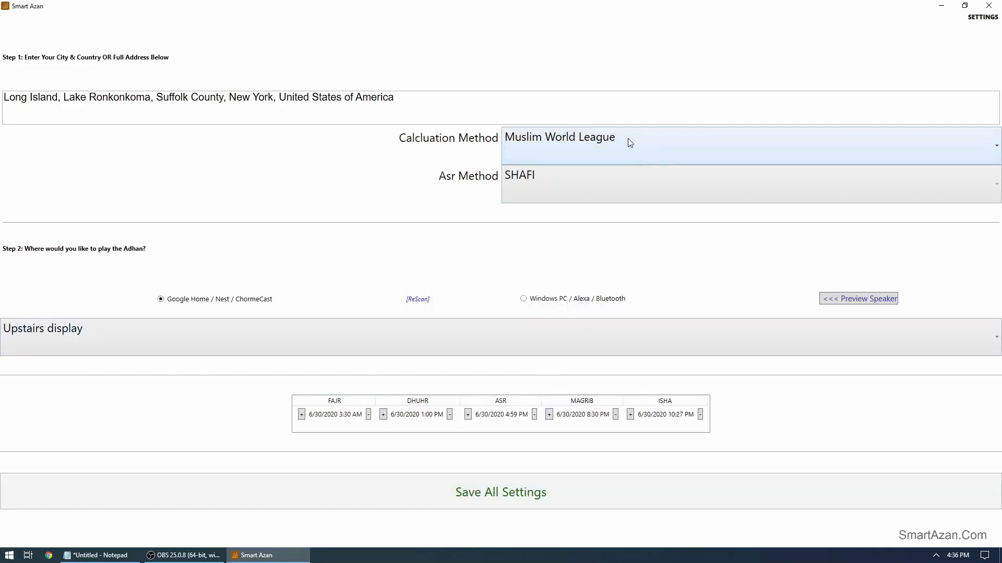
pyautogui.click(939, 6)
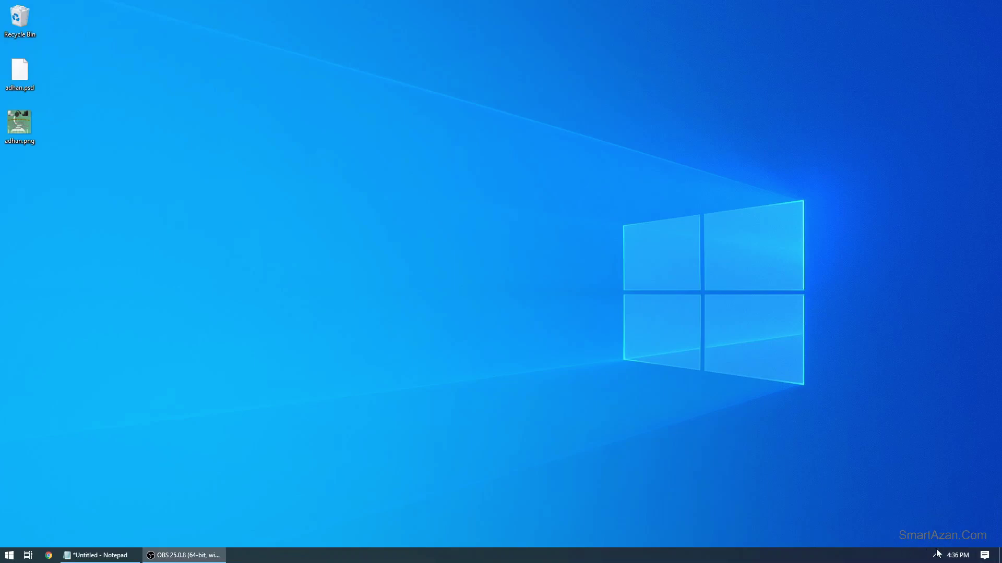
pyautogui.click(936, 554)
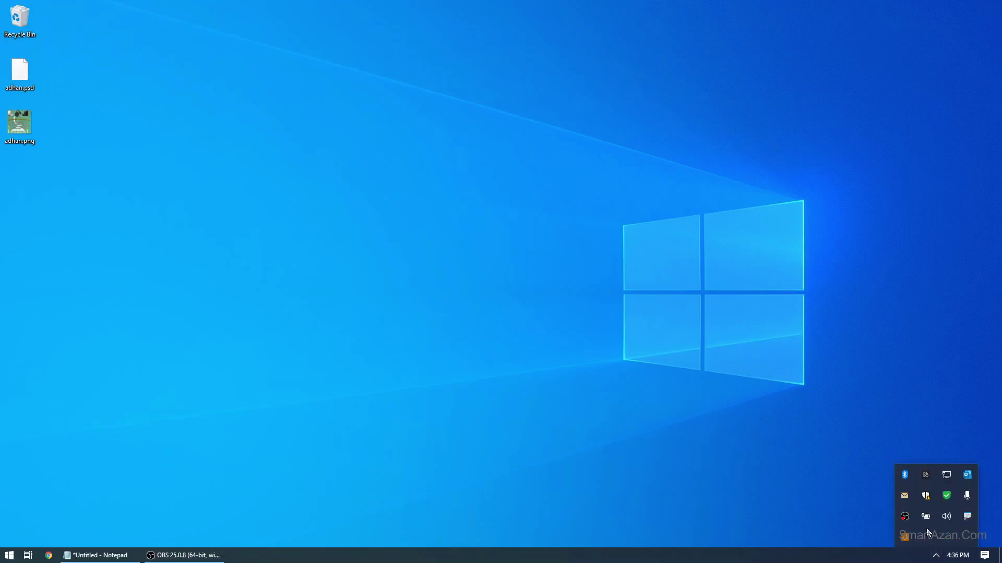
pyautogui.click(905, 538)
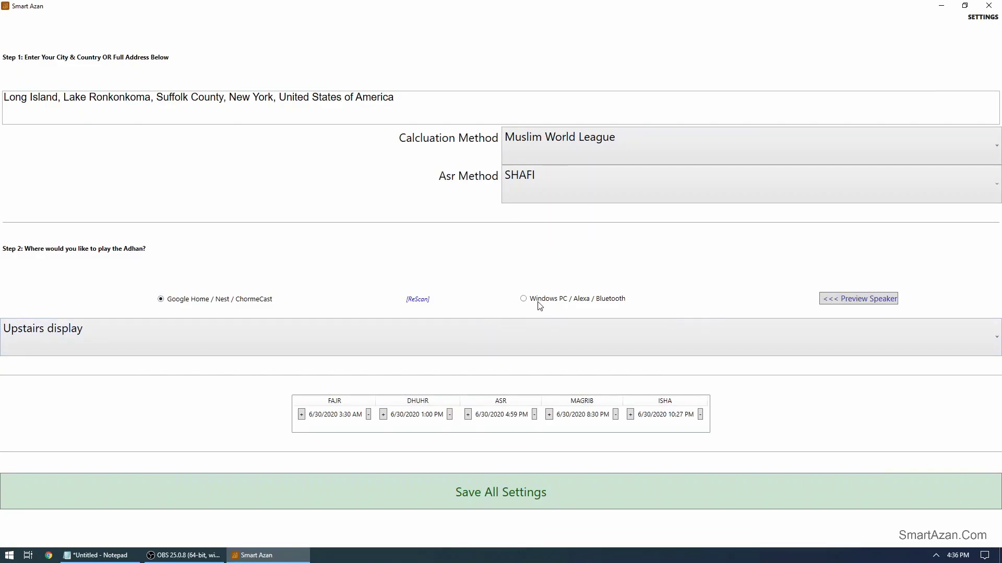
# - Switch playback to the Windows PC / Alexa / Bluetooth speaker and play a preview sound
pyautogui.click(524, 299)
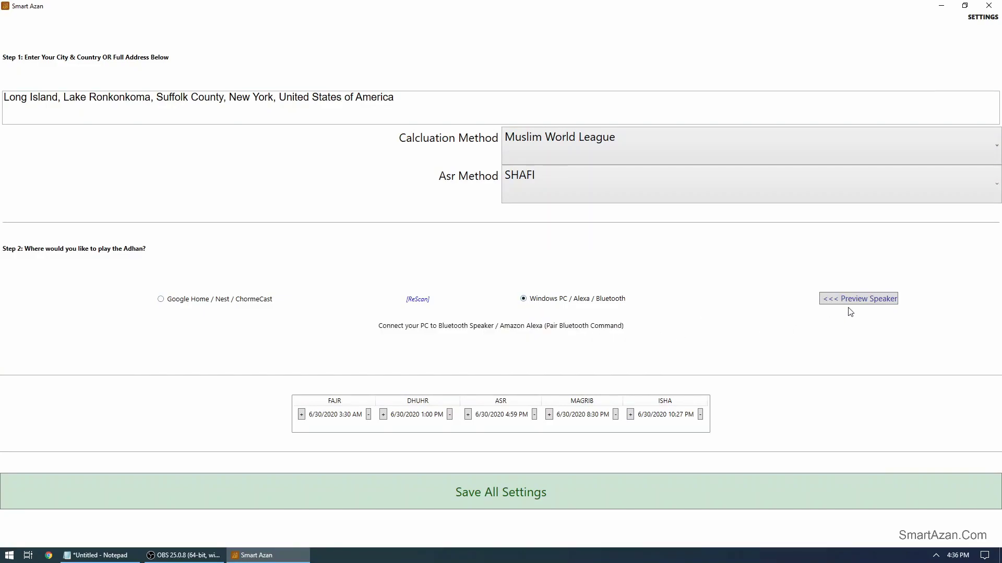
pyautogui.click(861, 299)
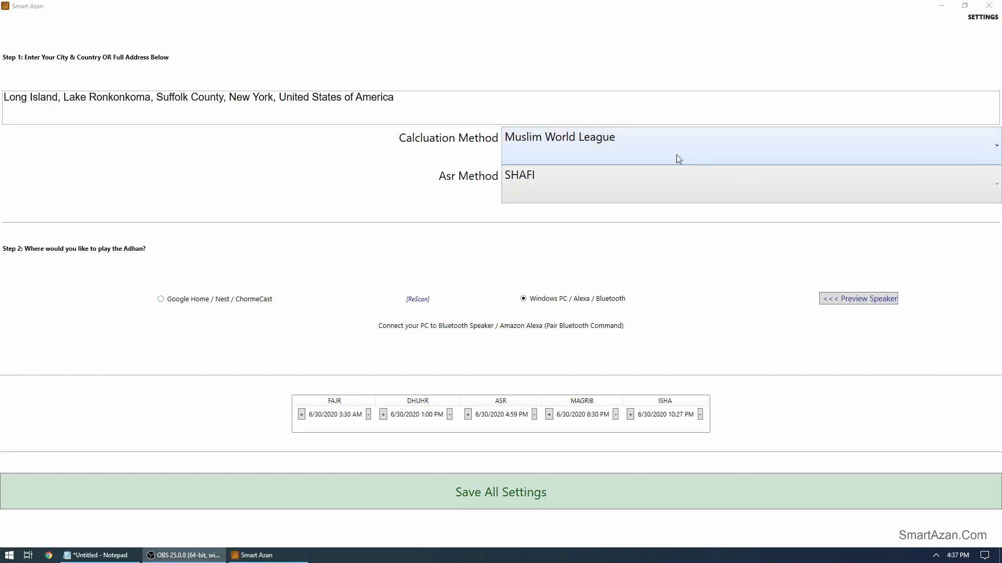
# - Open the Adhan Files settings and review the Fajr and Other Adhans MP3 URLs
pyautogui.click(979, 17)
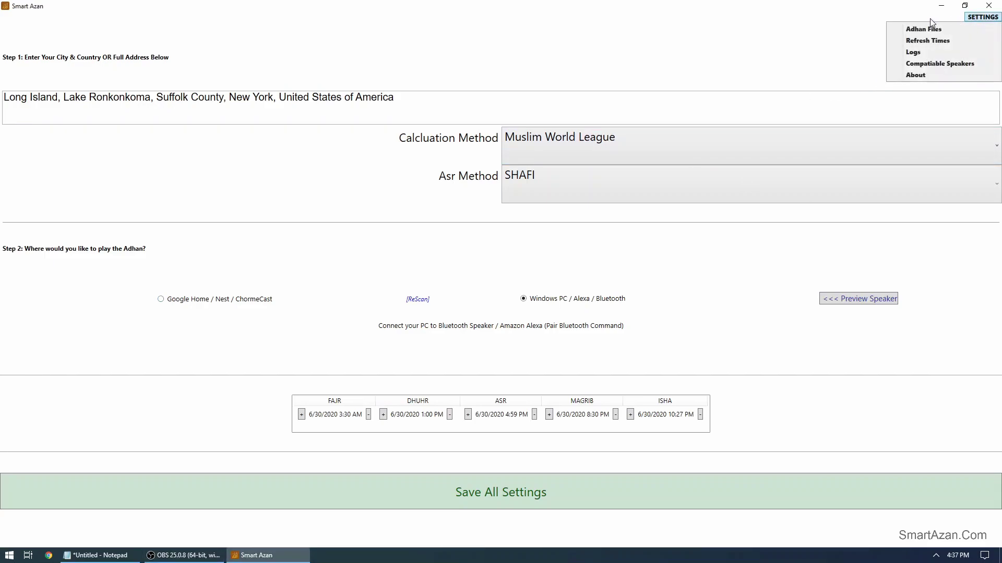
pyautogui.click(981, 22)
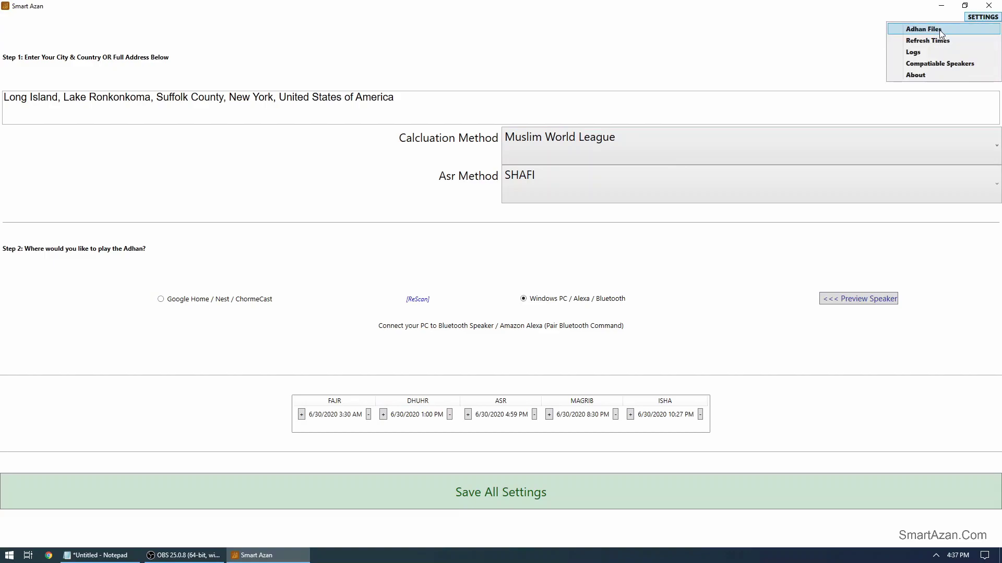
pyautogui.click(942, 32)
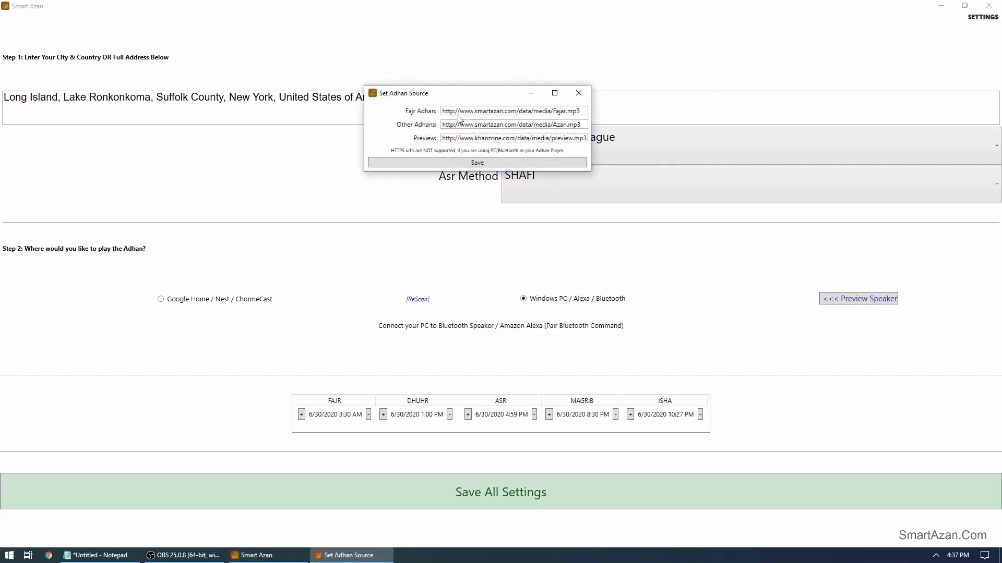
pyautogui.moveTo(579, 112); pyautogui.dragTo(440, 113)
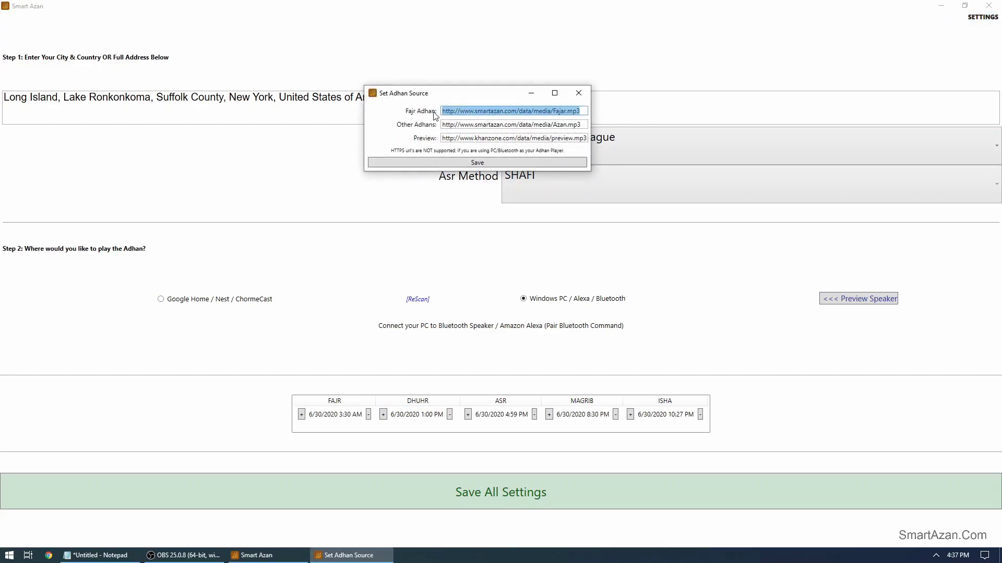
pyautogui.moveTo(585, 126)
pyautogui.mouseDown()
pyautogui.moveTo(439, 127)
pyautogui.moveTo(439, 114)
pyautogui.mouseUp()
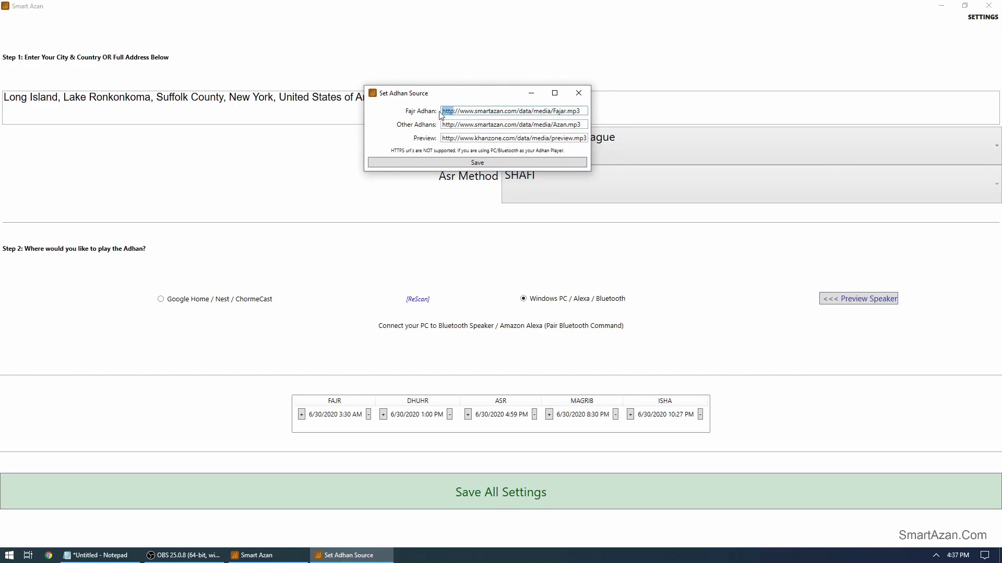
pyautogui.moveTo(580, 112); pyautogui.dragTo(571, 111)
# - Save the URLs, acknowledge the Updated message, and close the Adhan source window
pyautogui.click(466, 162)
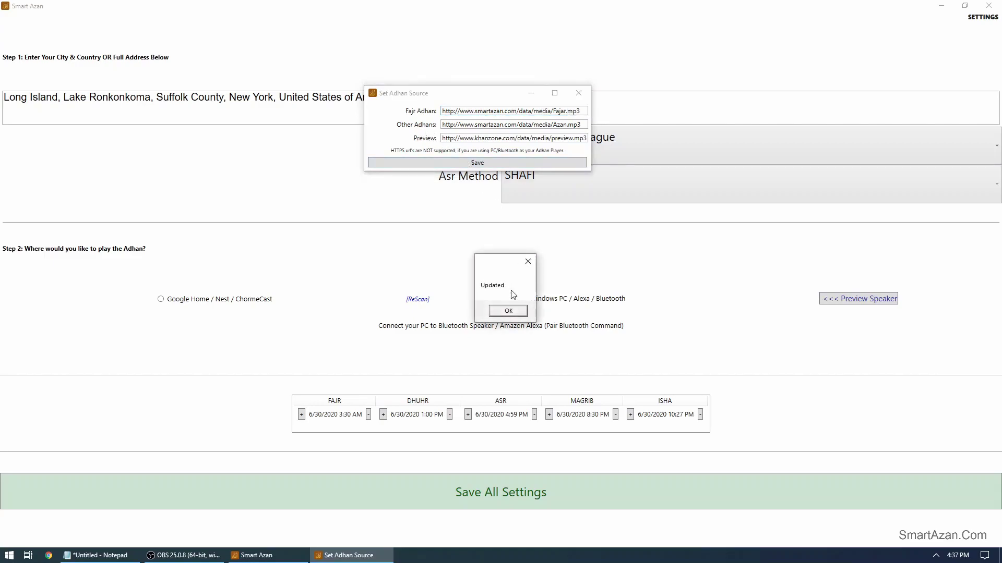
pyautogui.click(510, 312)
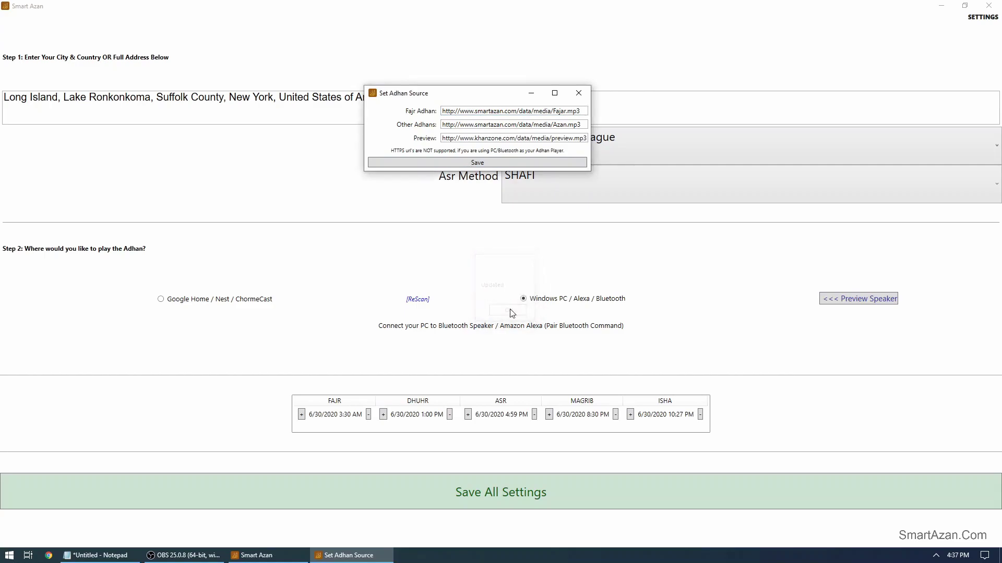
pyautogui.click(580, 95)
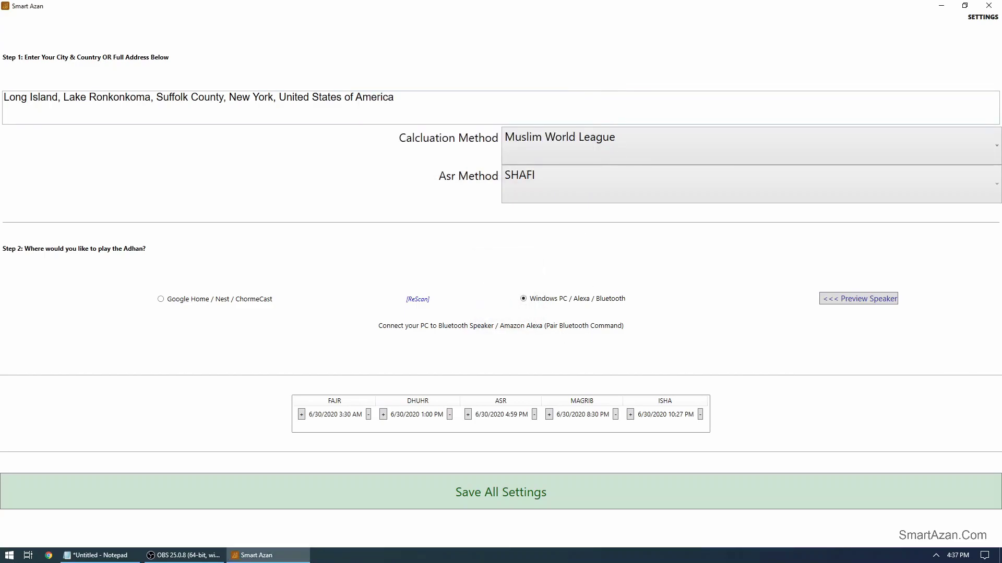
# - Switch from Smart Azan to the smartazan.com page in Chrome
pyautogui.hotkey('alt', 'Tab')
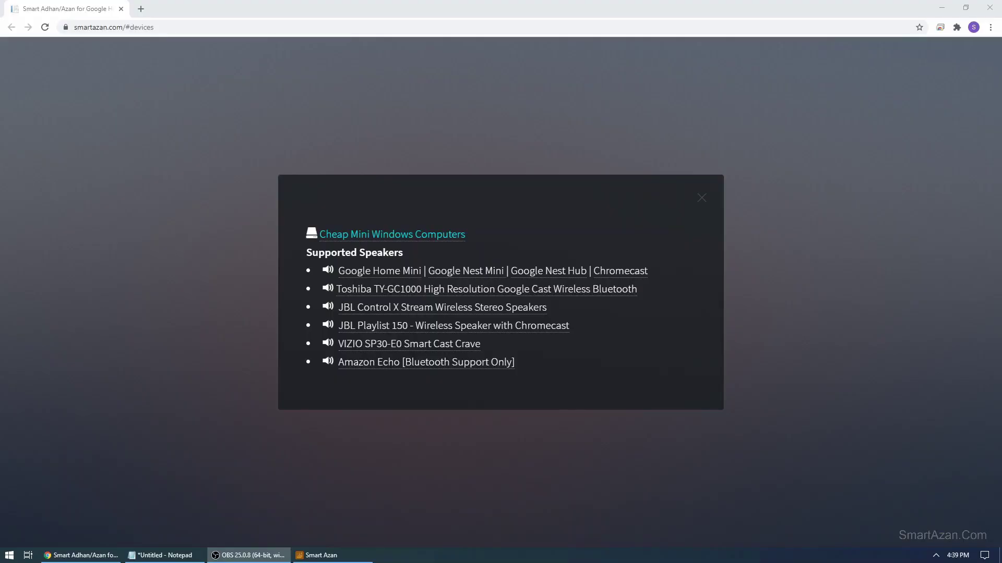